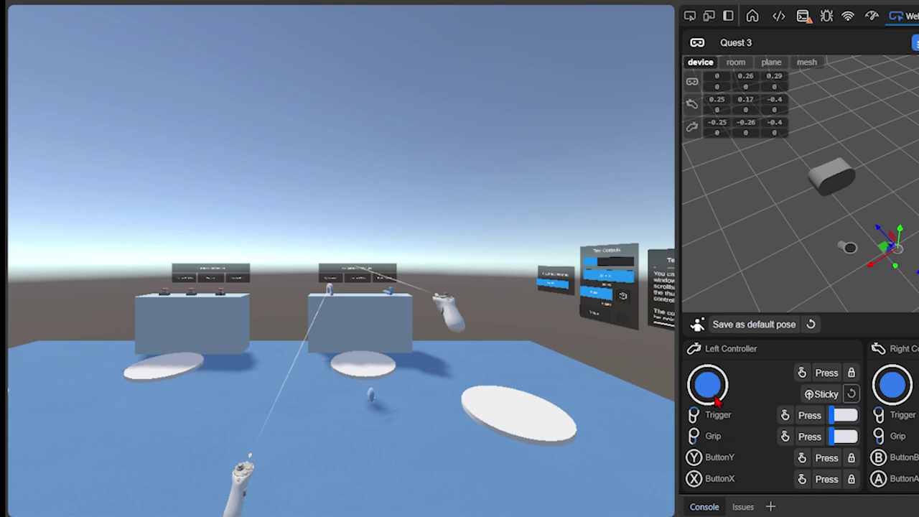
# Drag the left controller joystick to move the virtual headset forward through the demo scene.
pyautogui.moveTo(714, 400); pyautogui.dragTo(682, 410)
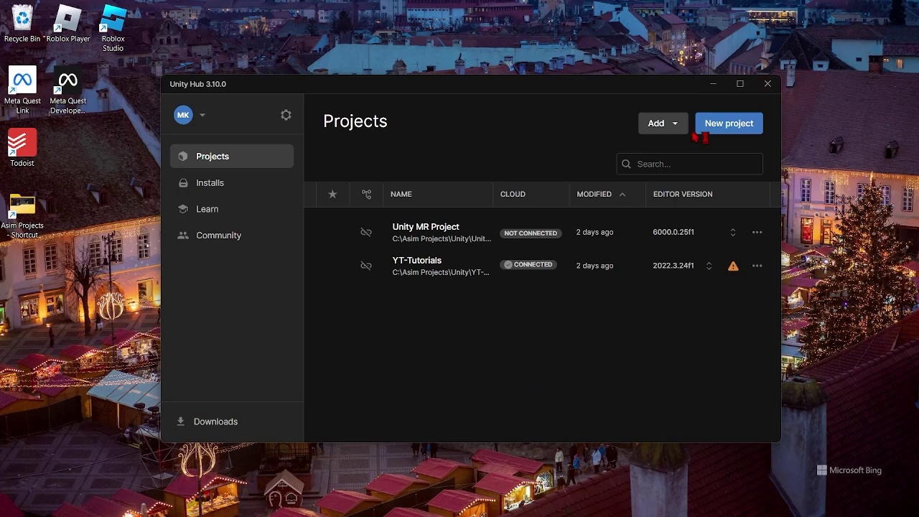
# Start a new Unity Hub project from the Mixed Reality (MR) template.
pyautogui.click(720, 128)
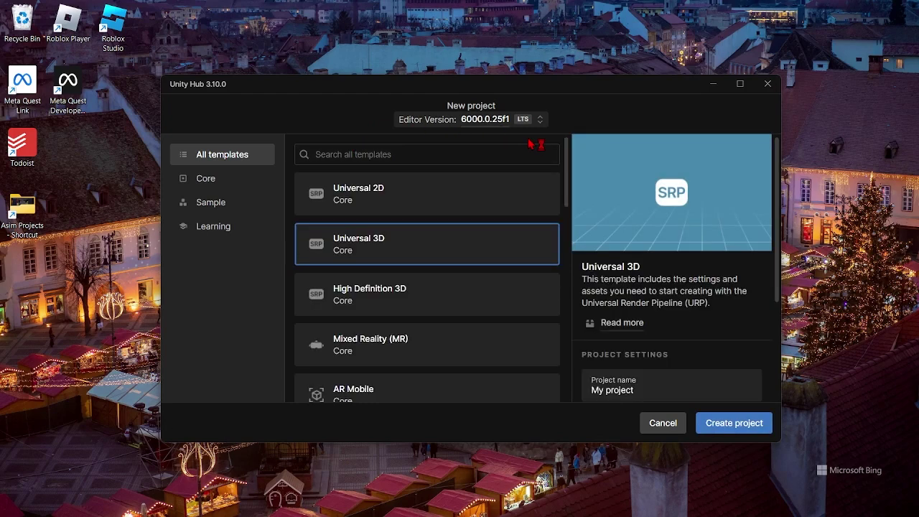
pyautogui.scroll(-3, 371, 394)
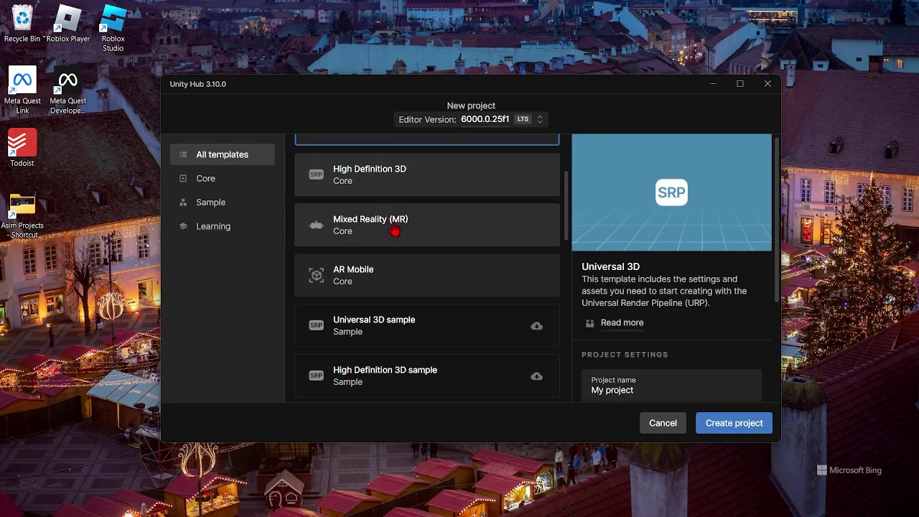
pyautogui.click(394, 229)
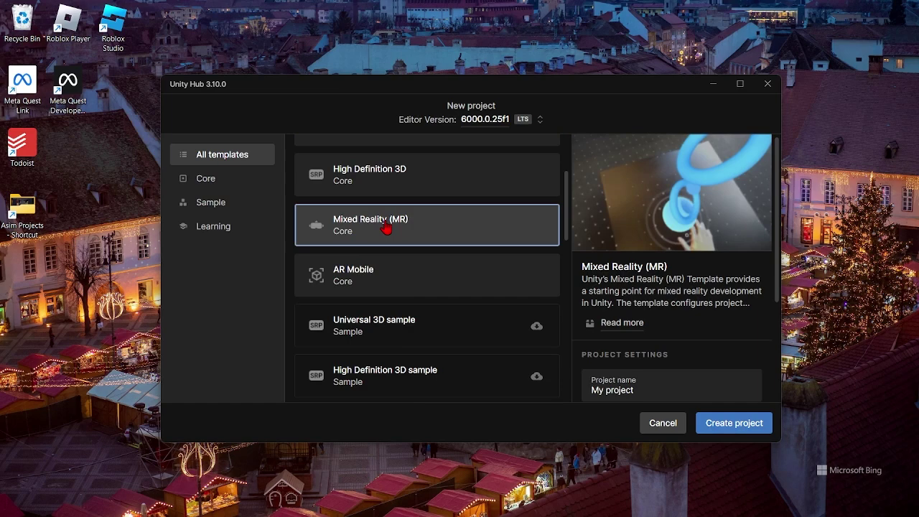
pyautogui.scroll(-3, 674, 395)
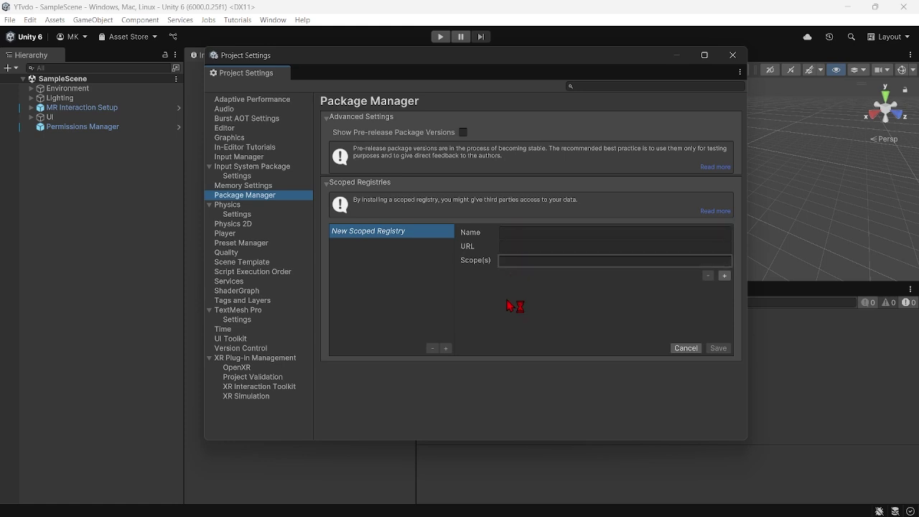
# Copy 'OpenUPM' from the OpenUPM page into the scoped registry Name field.
pyautogui.hotkey('alt', 'Tab')
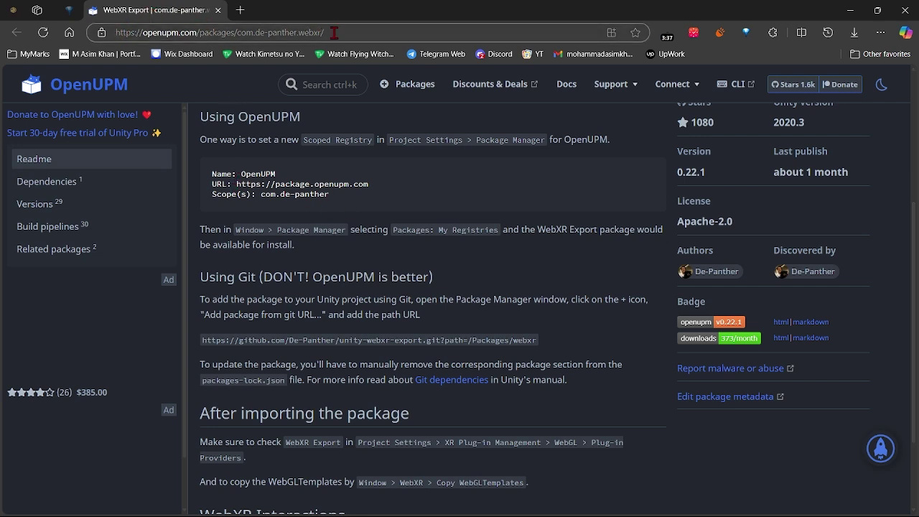
pyautogui.scroll(3, 362, 297)
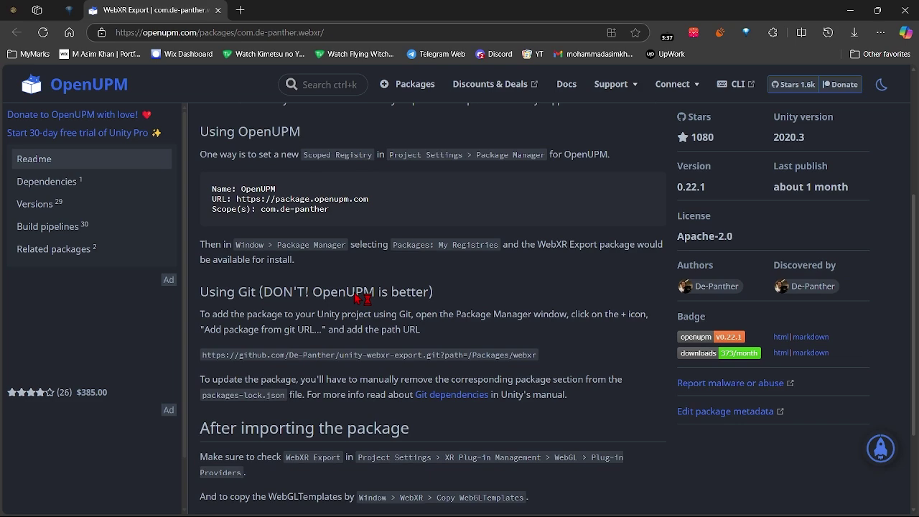
pyautogui.scroll(-3, 363, 298)
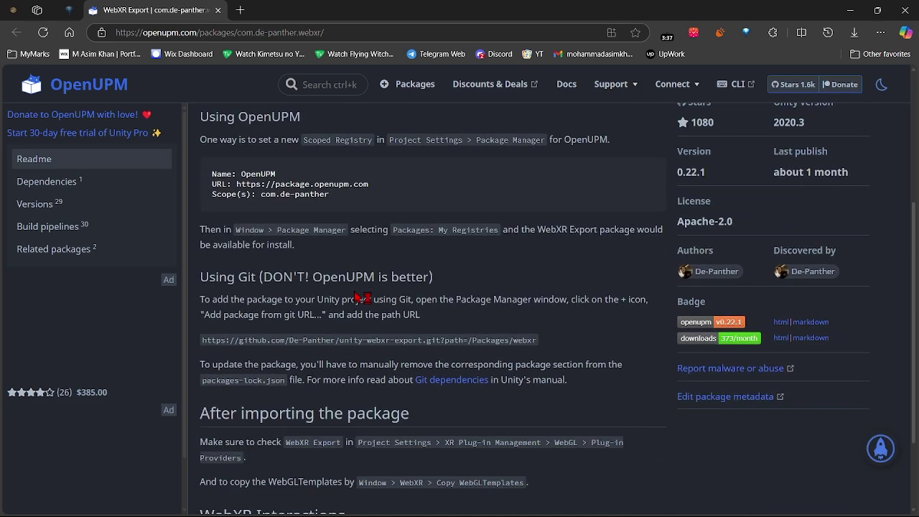
pyautogui.doubleClick(243, 174)
pyautogui.hotkey('ctrl', 'c')
pyautogui.hotkey('alt', 'Tab')
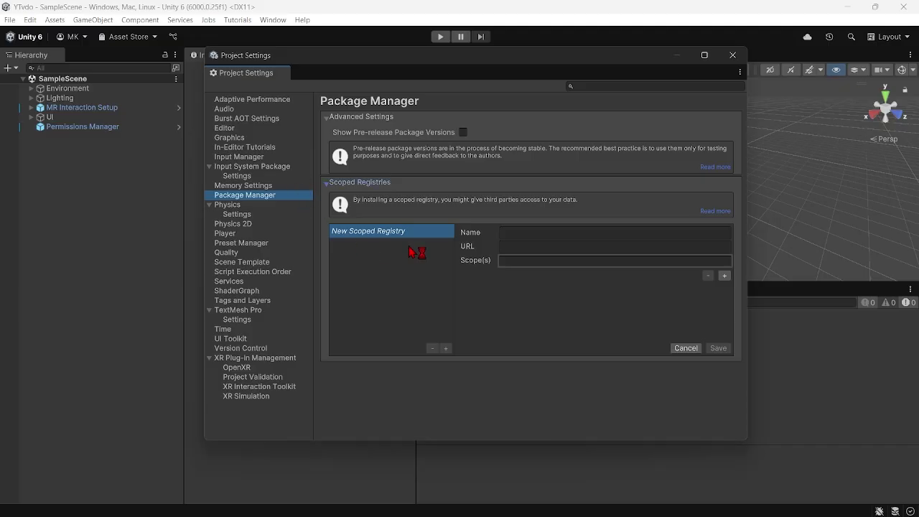
pyautogui.click(509, 231)
pyautogui.hotkey('ctrl', 'v')
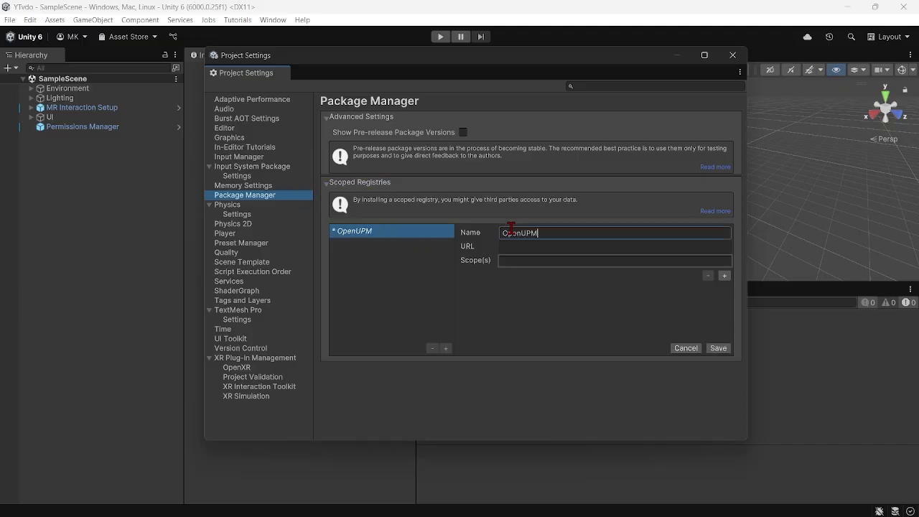
pyautogui.hotkey('alt', 'Tab')
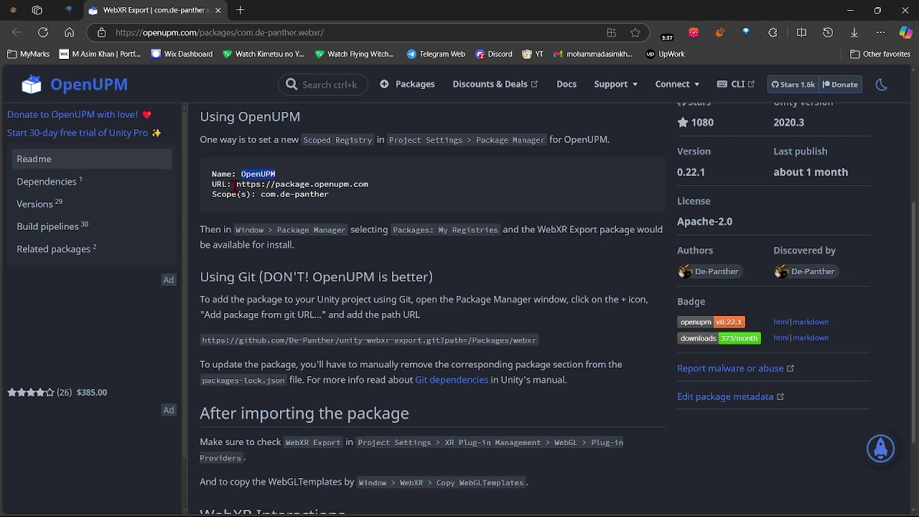
pyautogui.moveTo(238, 183); pyautogui.dragTo(394, 183)
pyautogui.hotkey('ctrl', 'c')
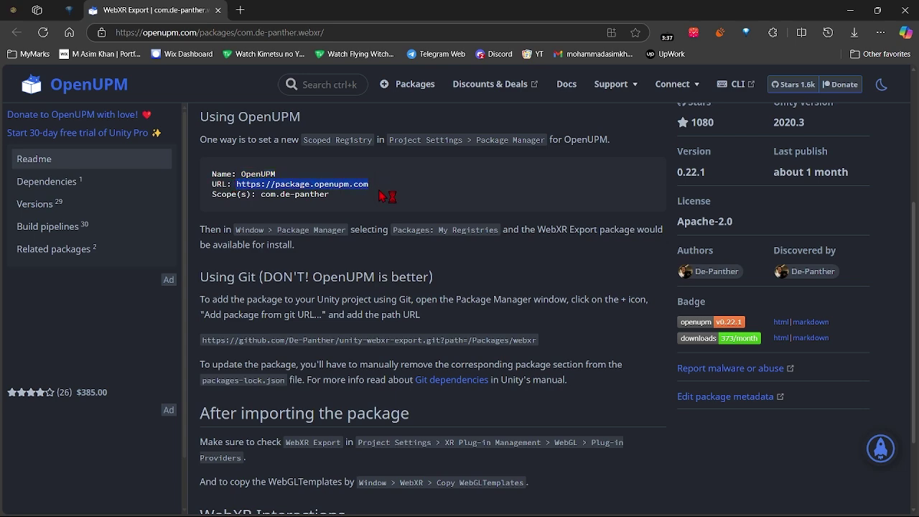
pyautogui.hotkey('alt', 'Tab')
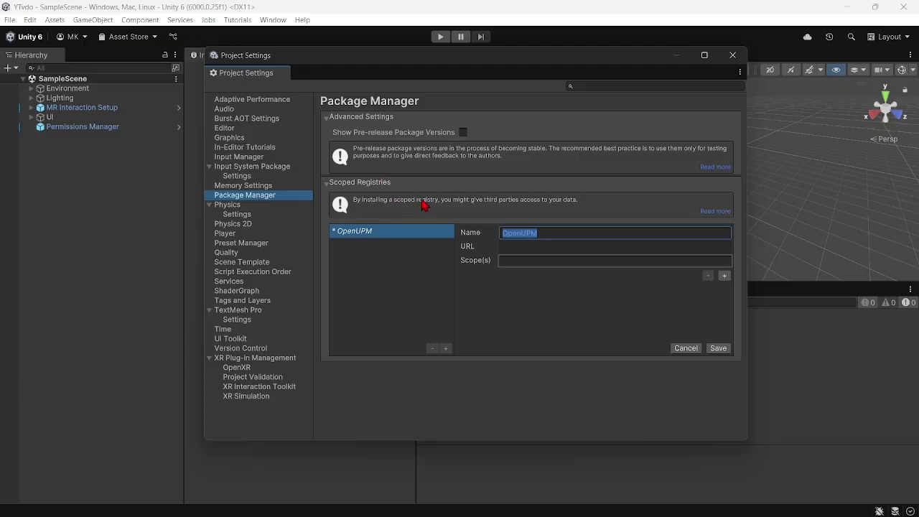
pyautogui.click(517, 246)
pyautogui.hotkey('ctrl', 'v')
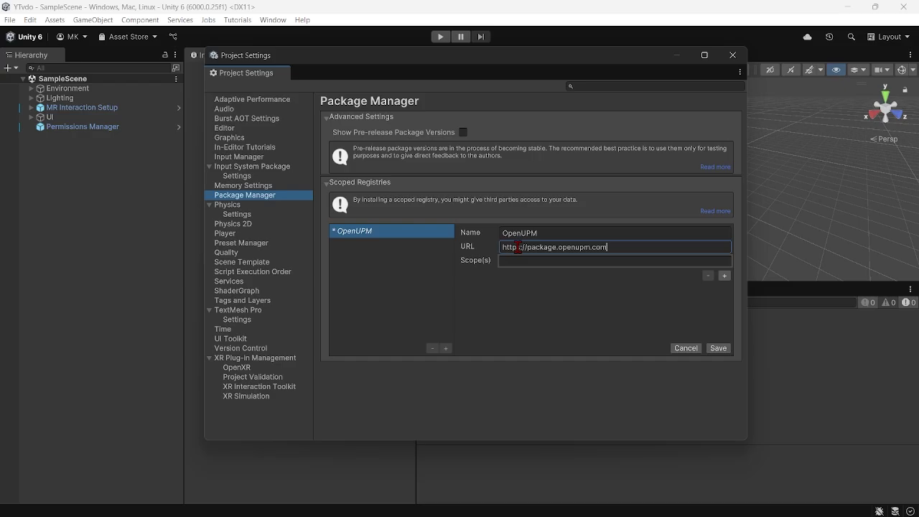
# Set Scope(s) to com.de-panther and save the scoped registry.
pyautogui.hotkey('alt', 'Tab')
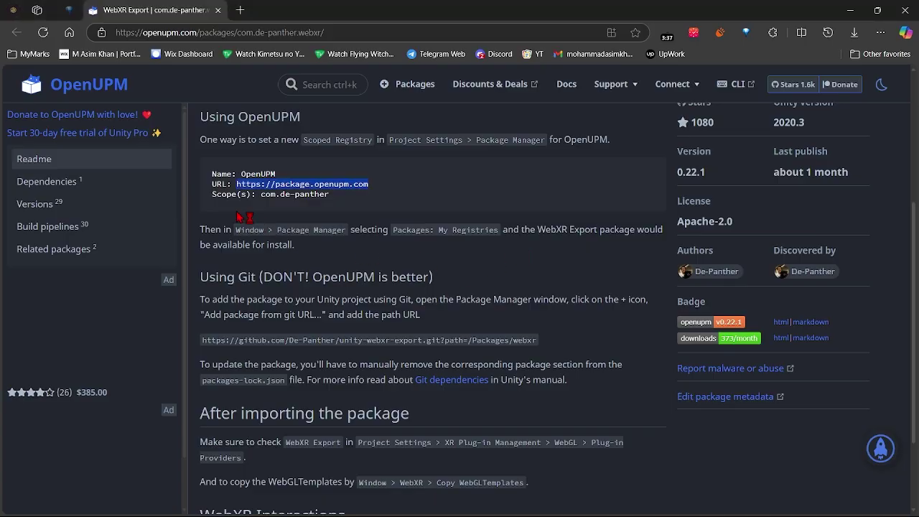
pyautogui.moveTo(261, 198); pyautogui.dragTo(338, 197)
pyautogui.hotkey('ctrl', 'c')
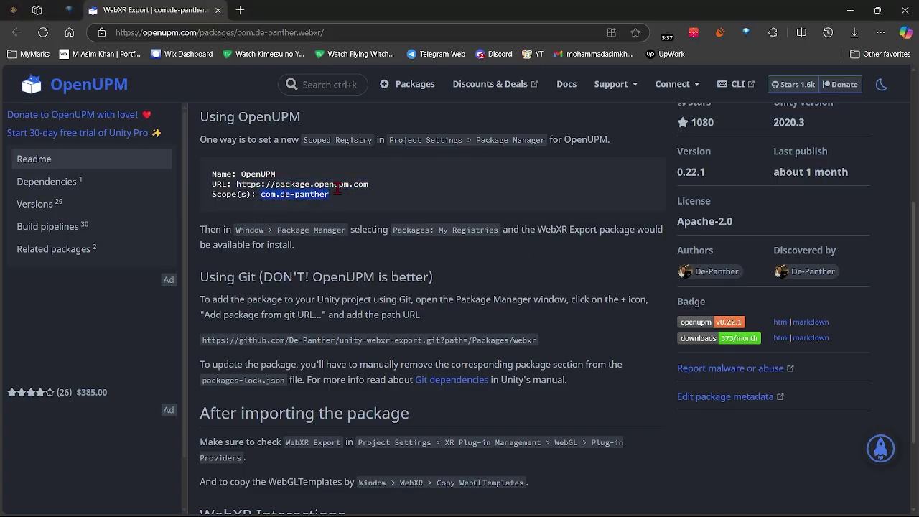
pyautogui.hotkey('alt', 'Tab')
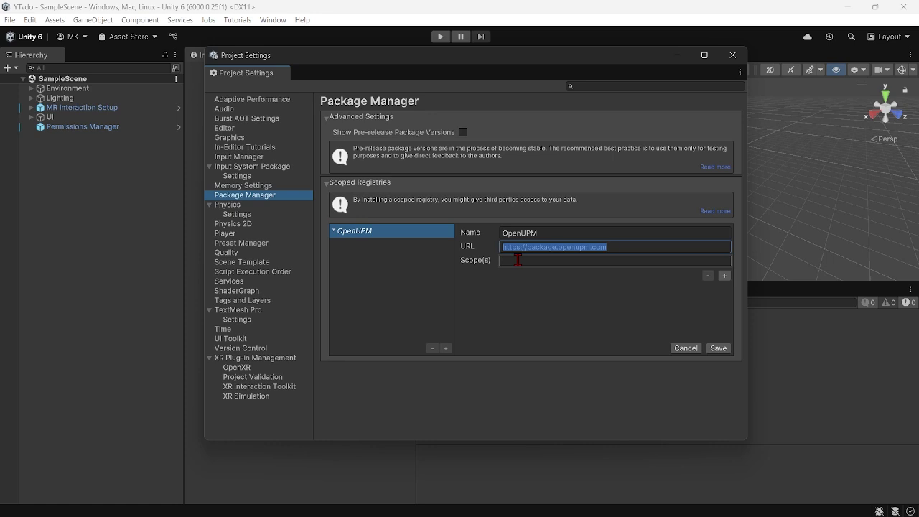
pyautogui.click(520, 262)
pyautogui.click(523, 260)
pyautogui.hotkey('ctrl', 'v')
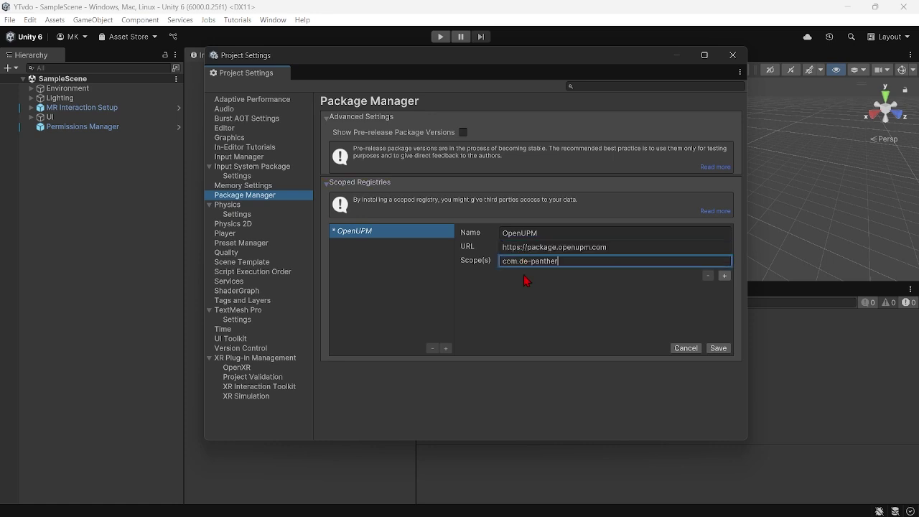
pyautogui.click(718, 349)
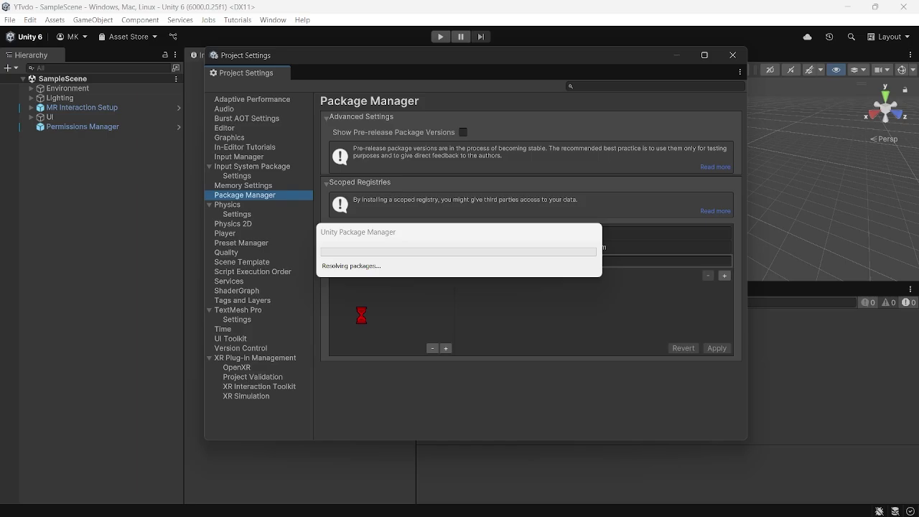
pyautogui.hotkey('alt', 'Tab')
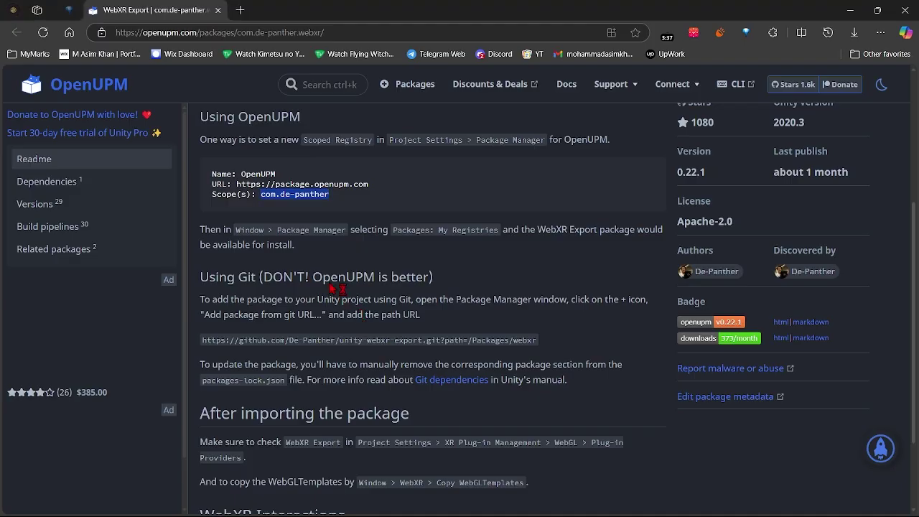
# Open the De-Panther unity-webxr-export GitHub repository in a new tab.
pyautogui.click(344, 201)
pyautogui.scroll(4, 348, 201)
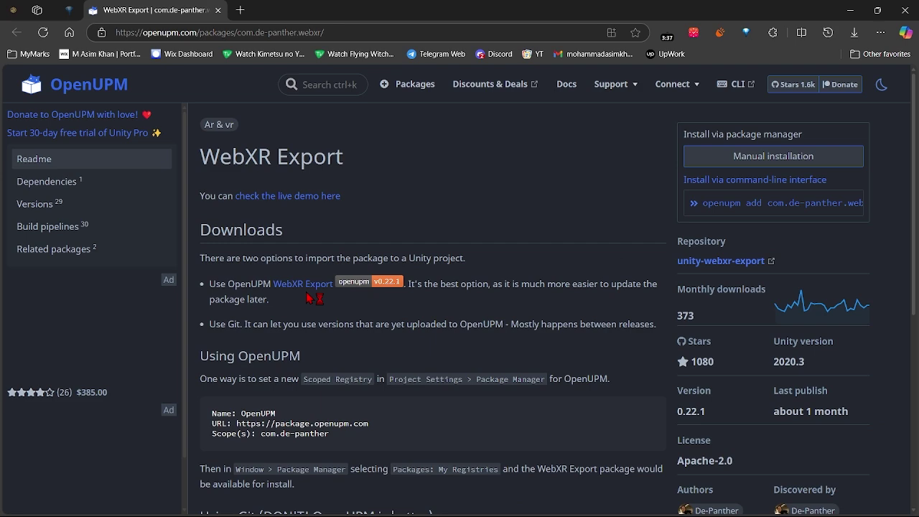
pyautogui.click(244, 10)
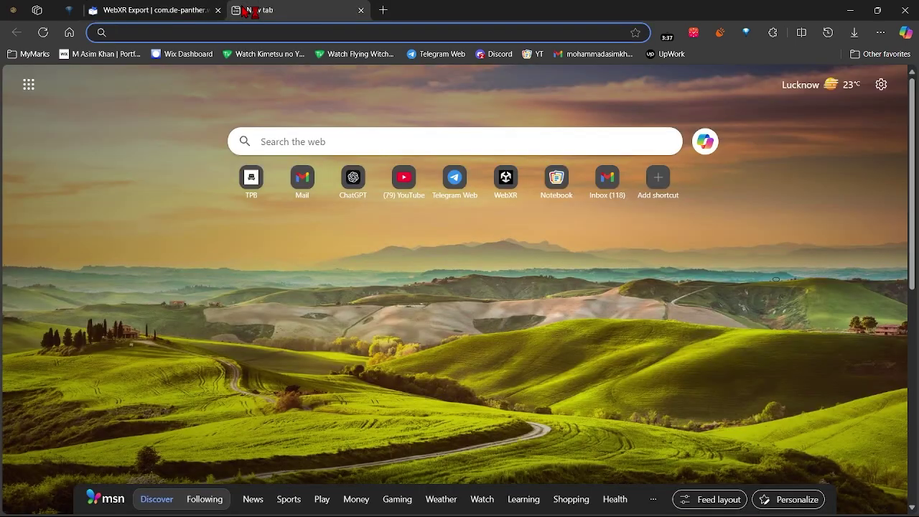
pyautogui.write('de')
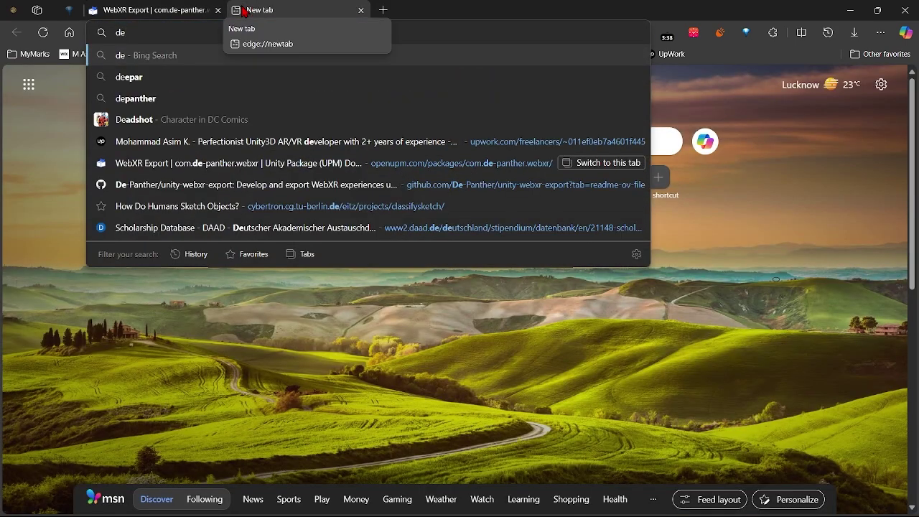
pyautogui.click(288, 184)
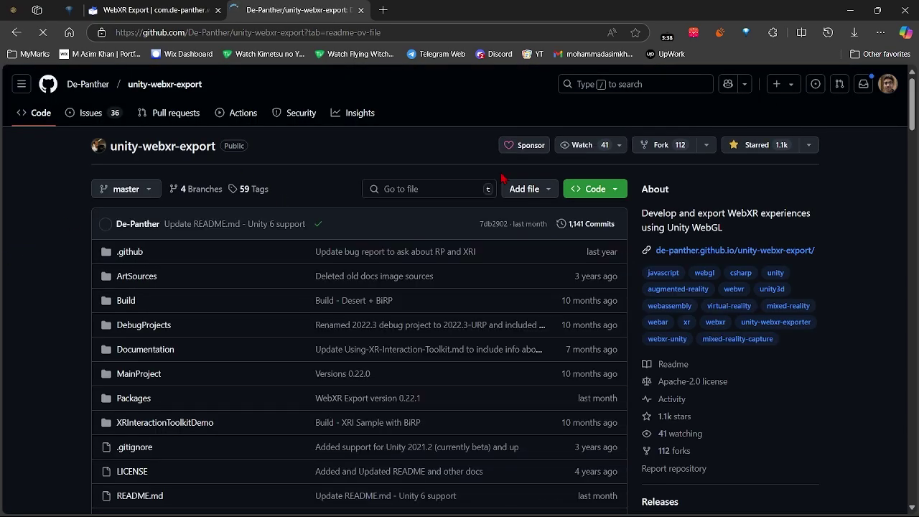
# Review the README's supported Unity versions and browser compatibility, then return to Unity.
pyautogui.hotkey('ctrl', 'shift', 'Tab')
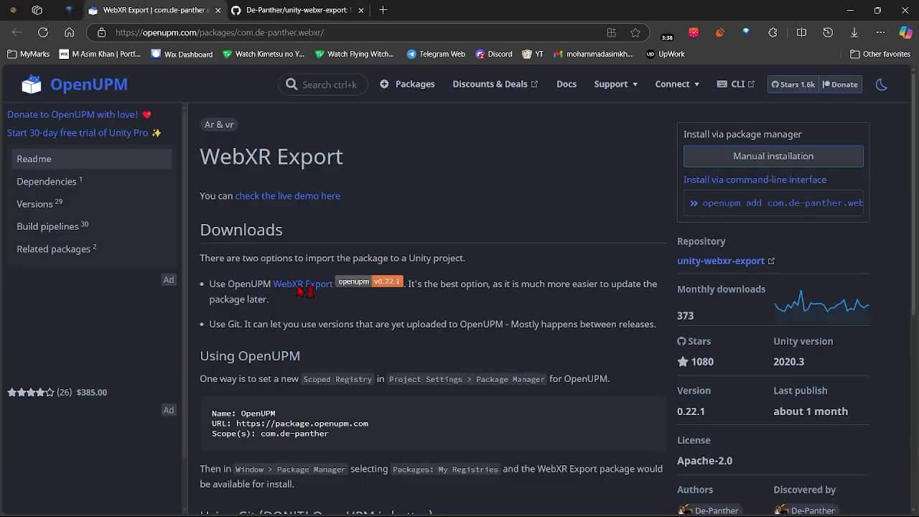
pyautogui.click(280, 9)
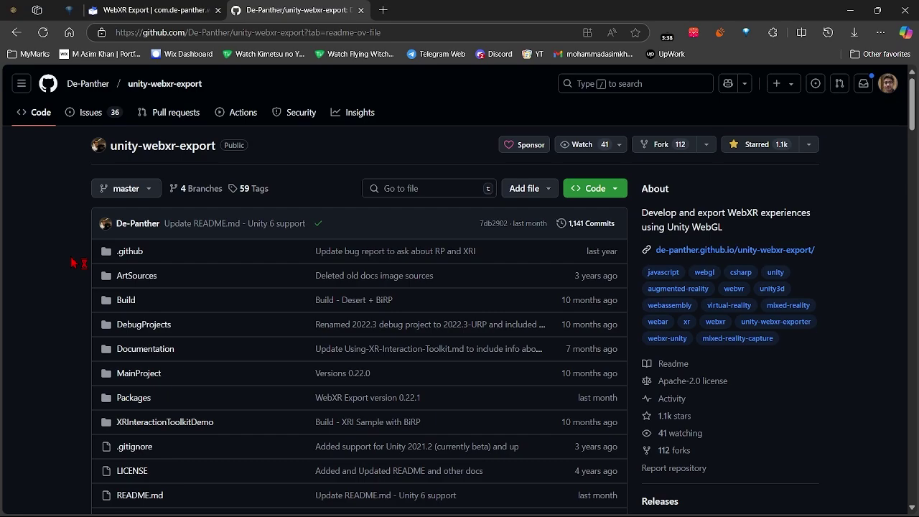
pyautogui.scroll(-15, 74, 262)
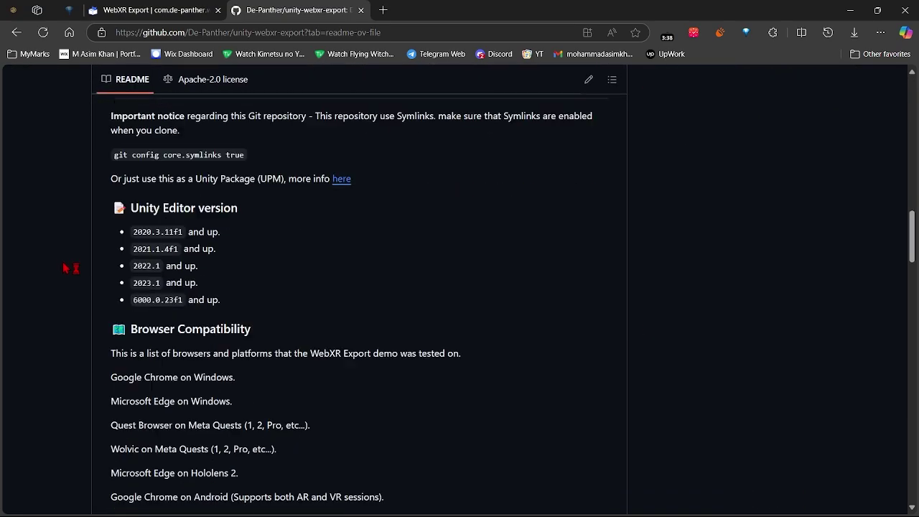
pyautogui.scroll(-15, 66, 266)
pyautogui.scroll(13, 70, 259)
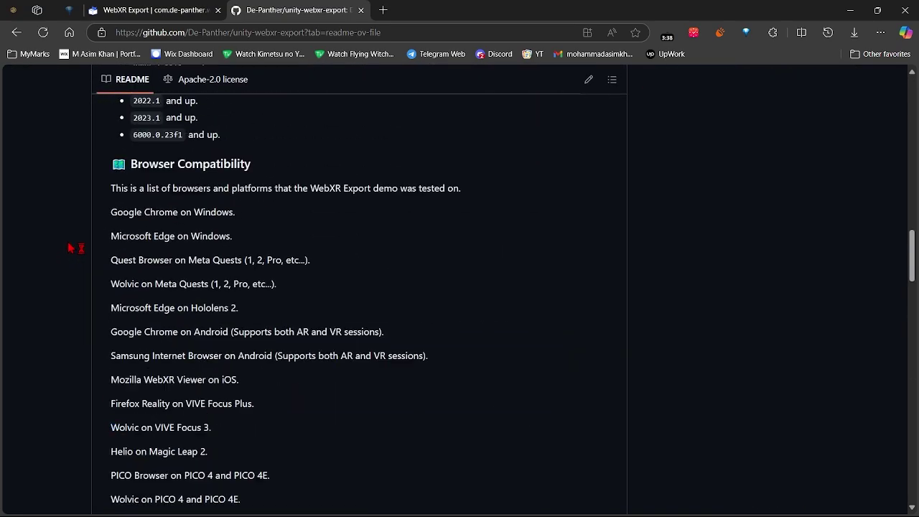
pyautogui.scroll(15, 72, 247)
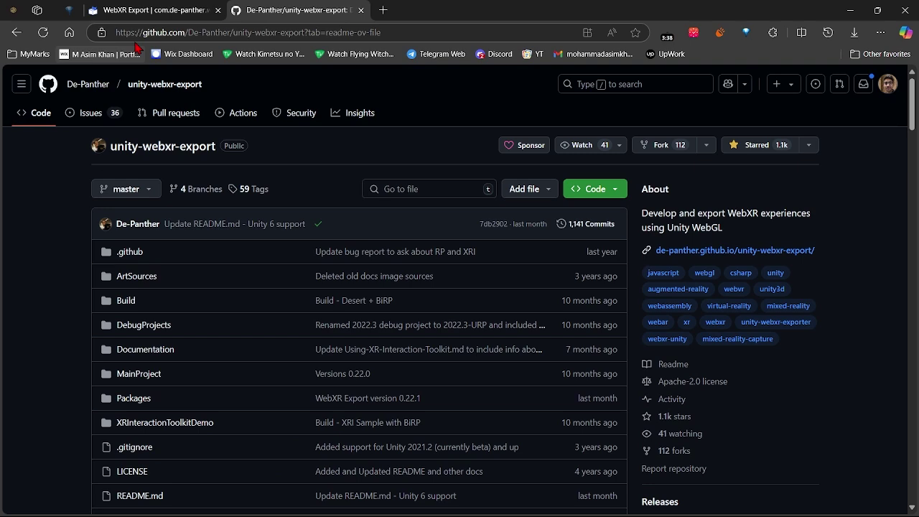
pyautogui.click(147, 10)
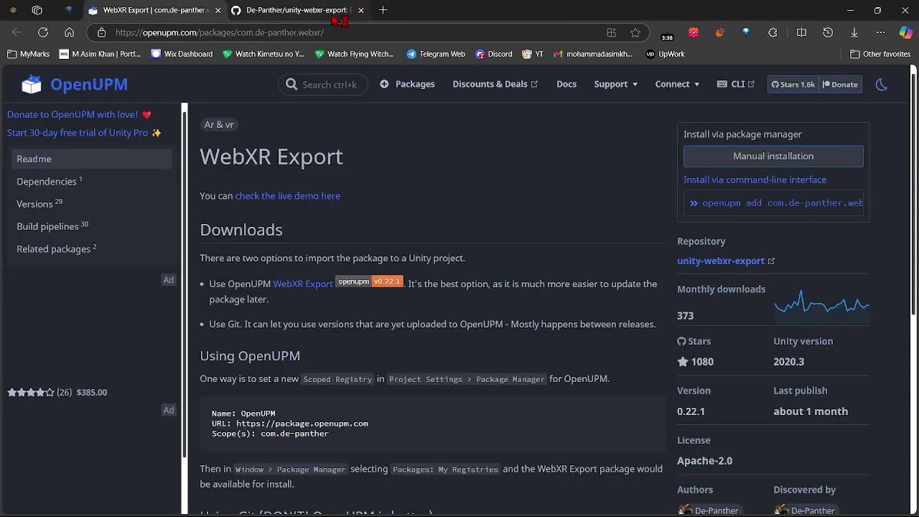
pyautogui.hotkey('alt', 'Tab')
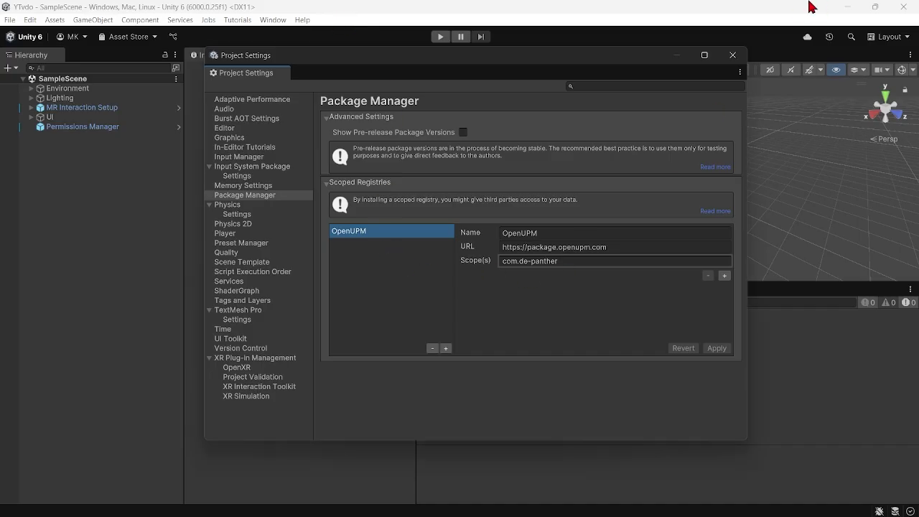
# Install the WebXR Export package from Package Manager's My Registries (OpenUPM).
pyautogui.click(733, 56)
pyautogui.click(496, 56)
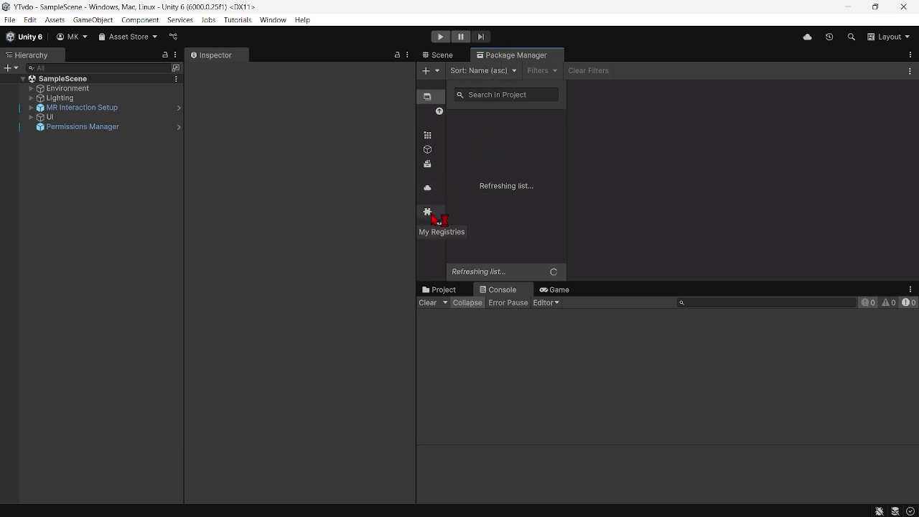
pyautogui.click(435, 217)
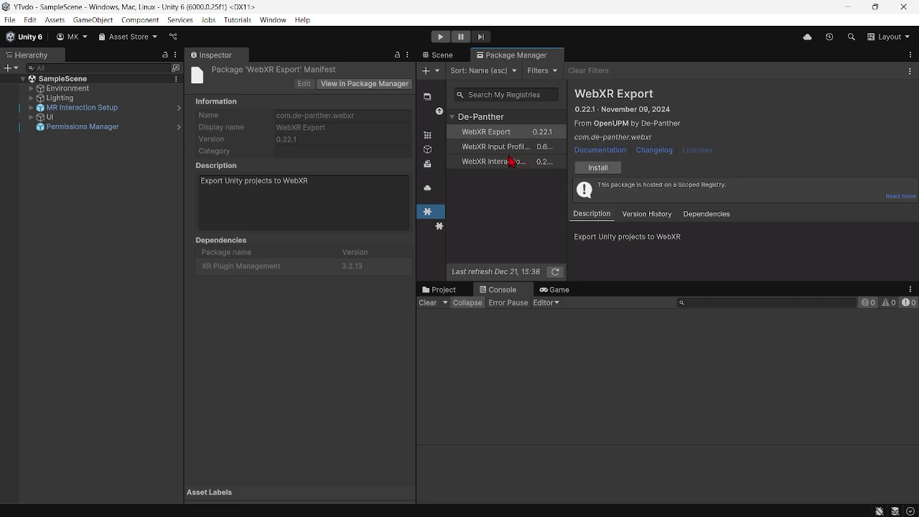
pyautogui.click(578, 170)
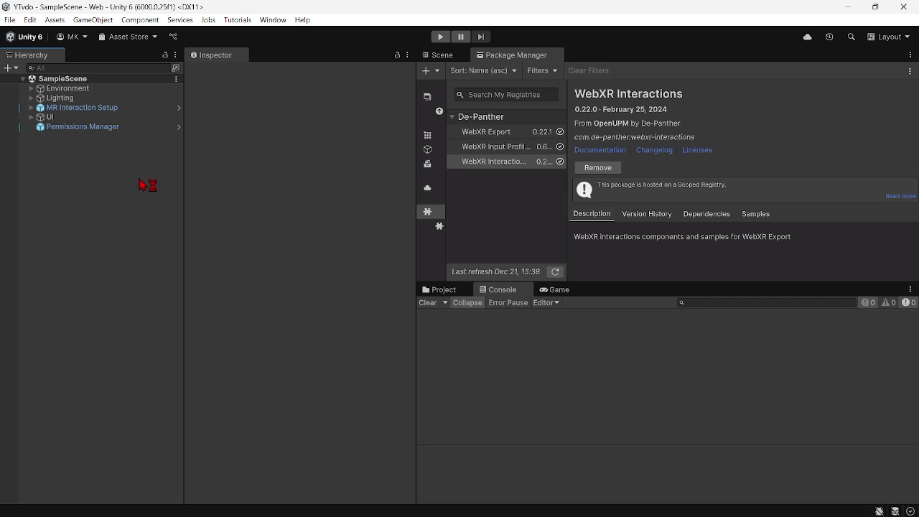
pyautogui.click(273, 21)
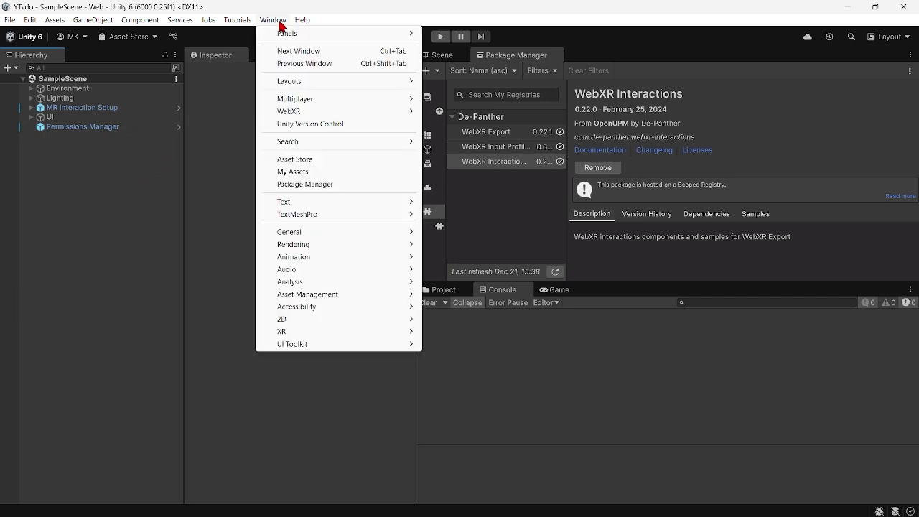
# Copy the WebXR WebGLTemplates into the project, confirming the overwrite.
pyautogui.moveTo(358, 115)
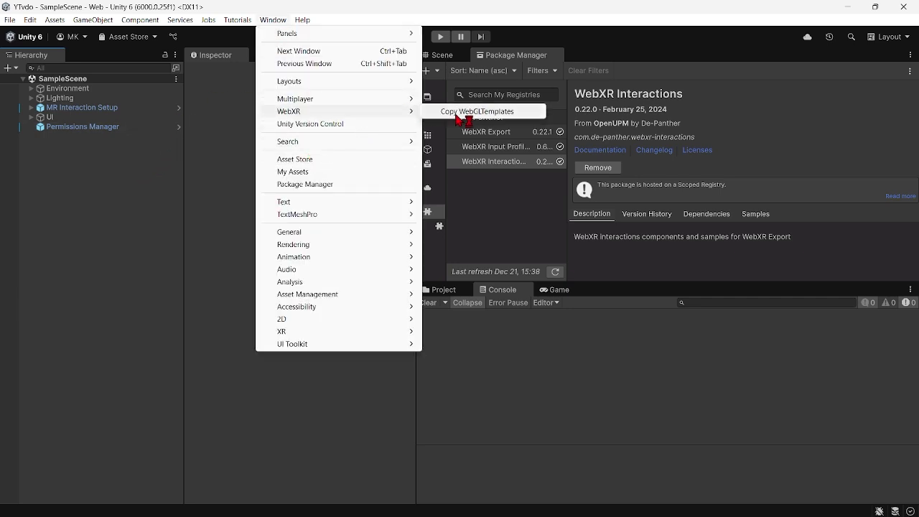
pyautogui.click(470, 113)
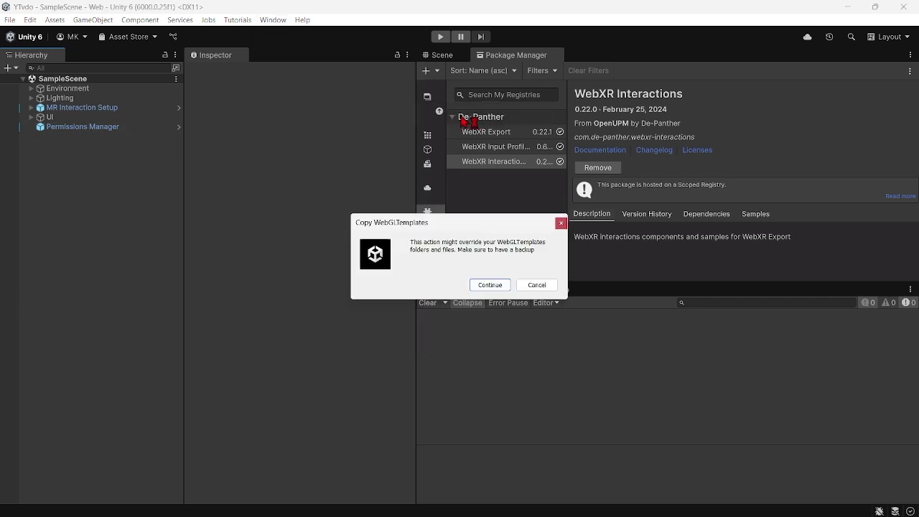
pyautogui.click(489, 285)
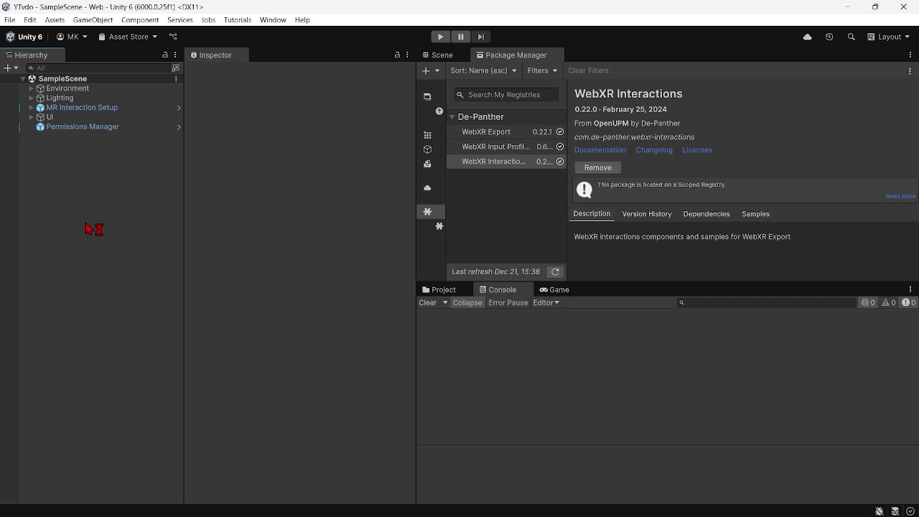
# Set the Web build Compression Format to Disabled.
pyautogui.scroll(-5, 423, 402)
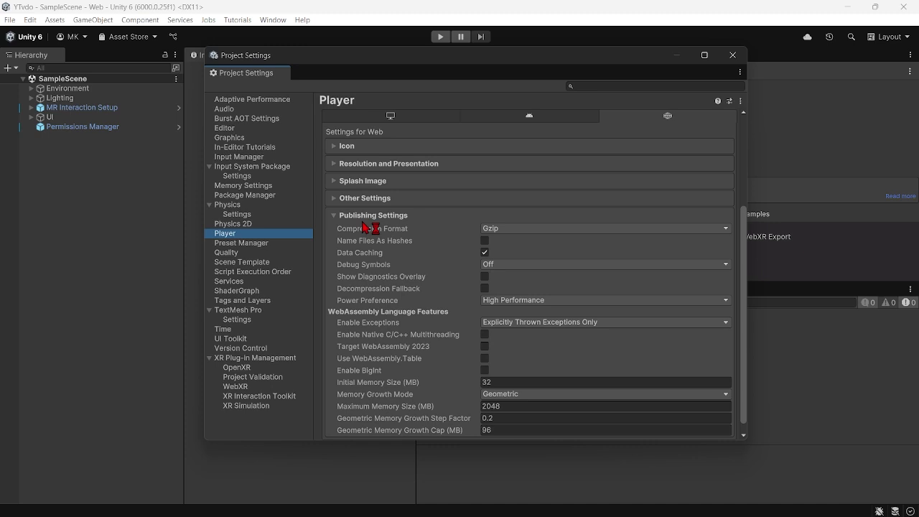
pyautogui.click(504, 230)
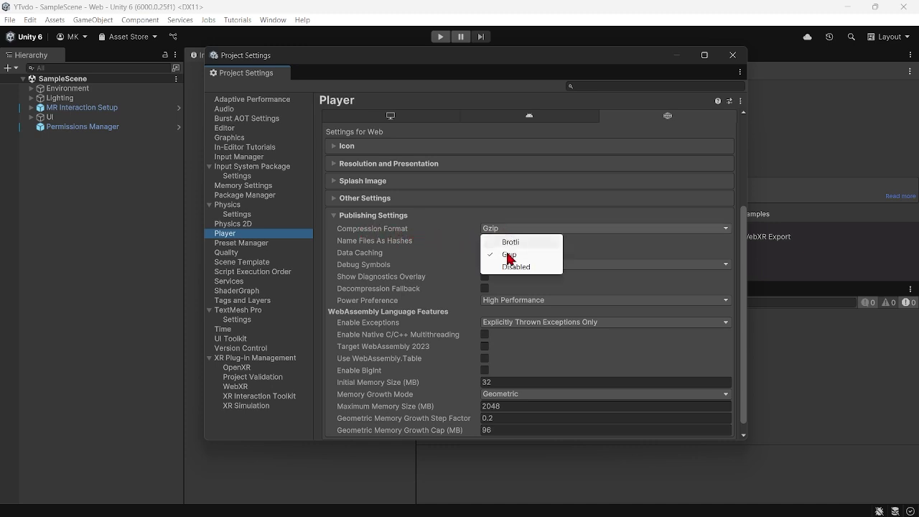
pyautogui.click(515, 266)
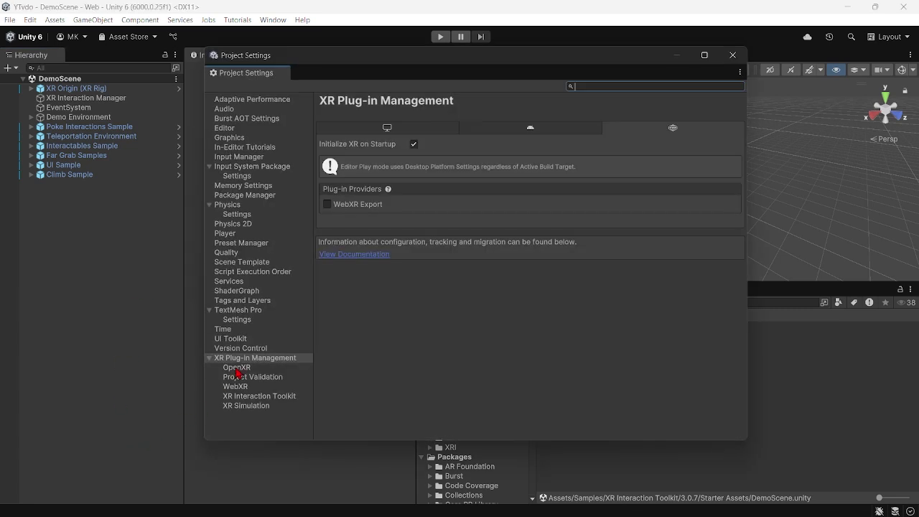
# Tick WebXR Export under XR Plug-in Management's Web tab and close Project Settings.
pyautogui.click(242, 360)
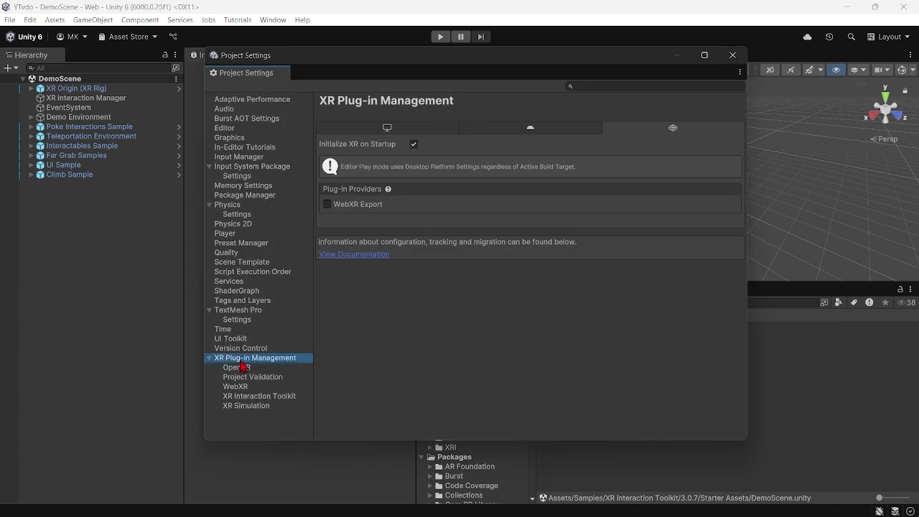
pyautogui.click(327, 205)
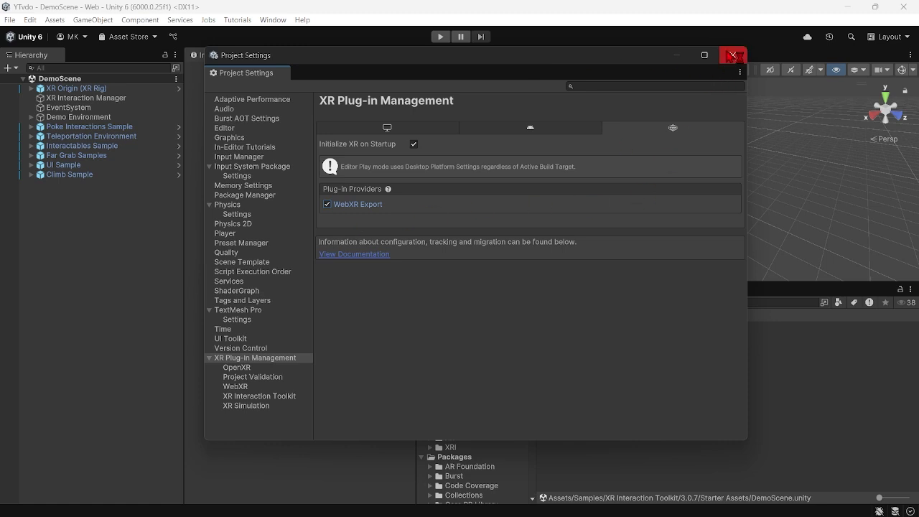
pyautogui.click(733, 55)
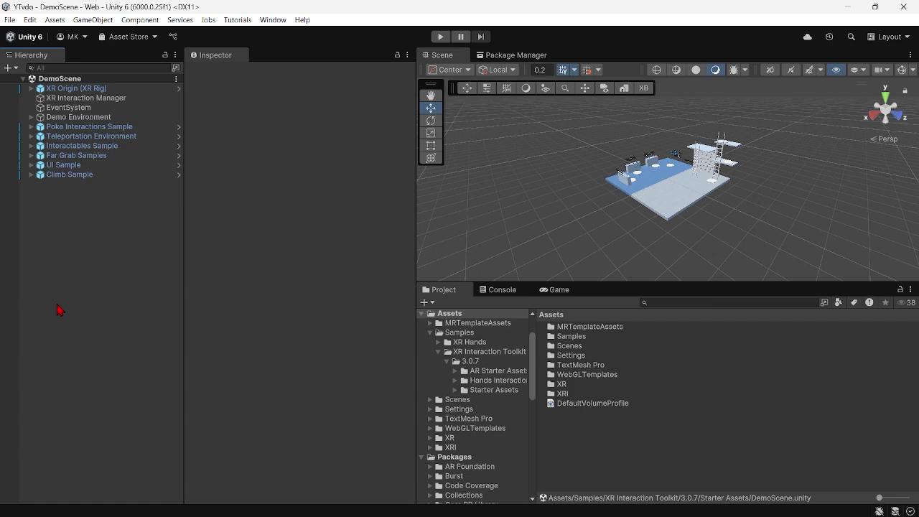
# Open Build Profiles (Ctrl+Shift+B) with Web active and build and run the DemoScene.
pyautogui.hotkey('ctrl', 'shift', 'b')
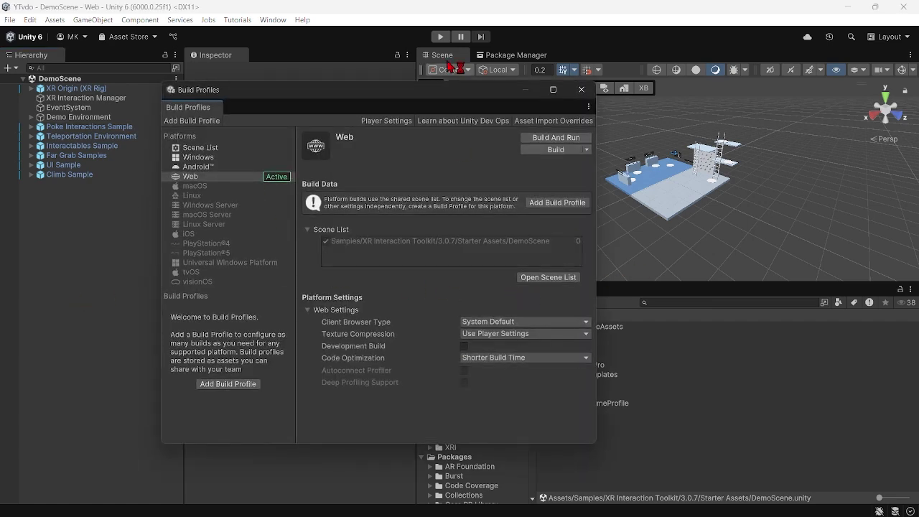
pyautogui.moveTo(495, 90); pyautogui.dragTo(344, 97)
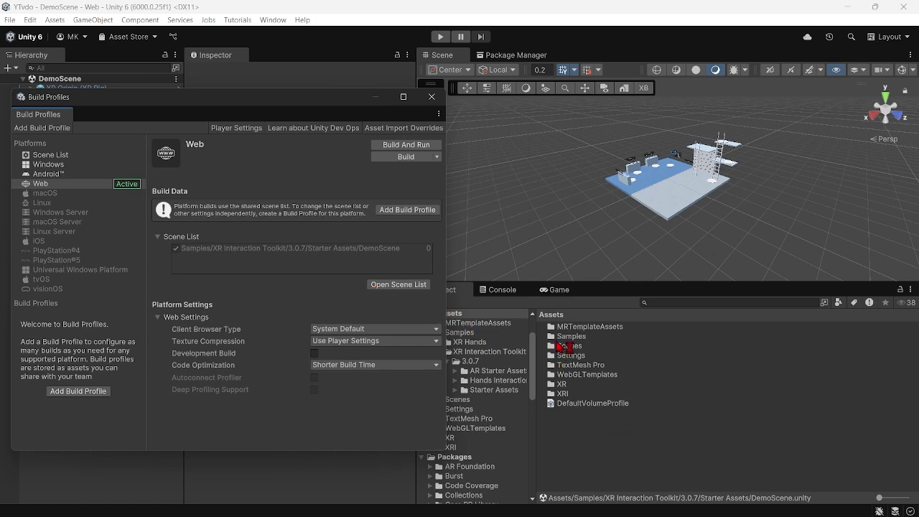
pyautogui.moveTo(213, 100); pyautogui.dragTo(392, 70)
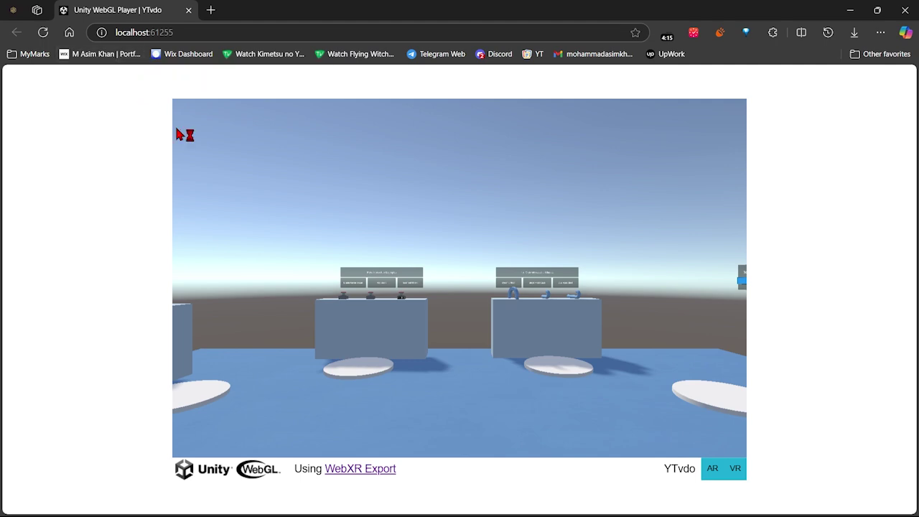
# Search 'immersive web emulator' in a new tab and view its Edge Add-ons page.
pyautogui.click(211, 10)
pyautogui.write('immersive web emulator')
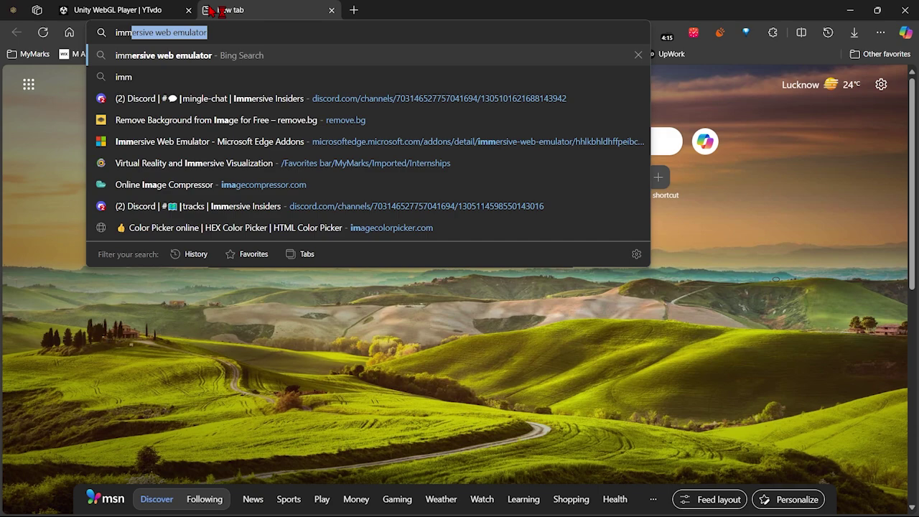
pyautogui.press('Return')
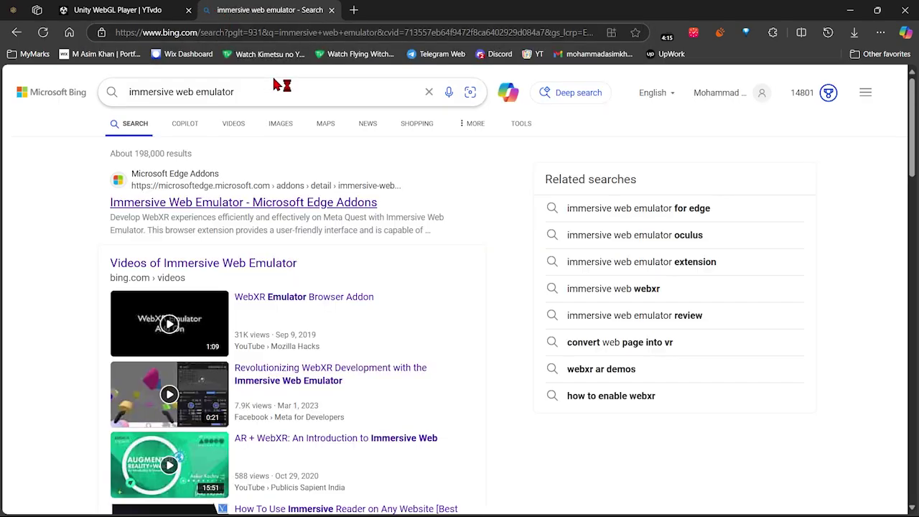
pyautogui.click(206, 205)
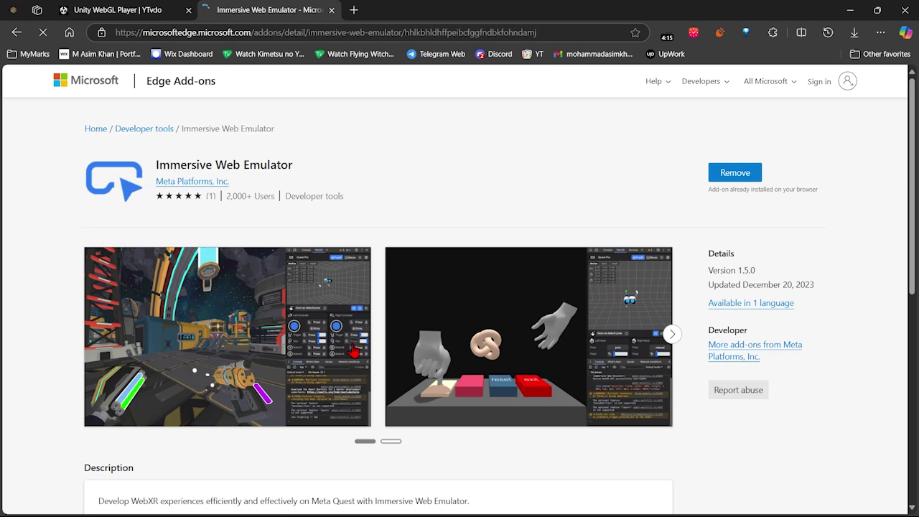
pyautogui.scroll(-2, 452, 334)
pyautogui.scroll(2, 454, 336)
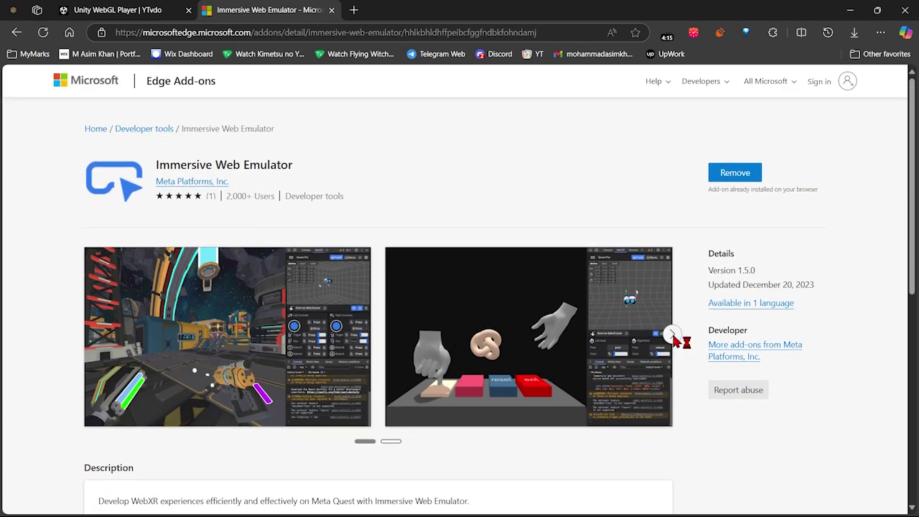
pyautogui.click(672, 334)
# Check the Immersive Web Emulator in the Extensions menu, then close the add-on tab.
pyautogui.click(772, 33)
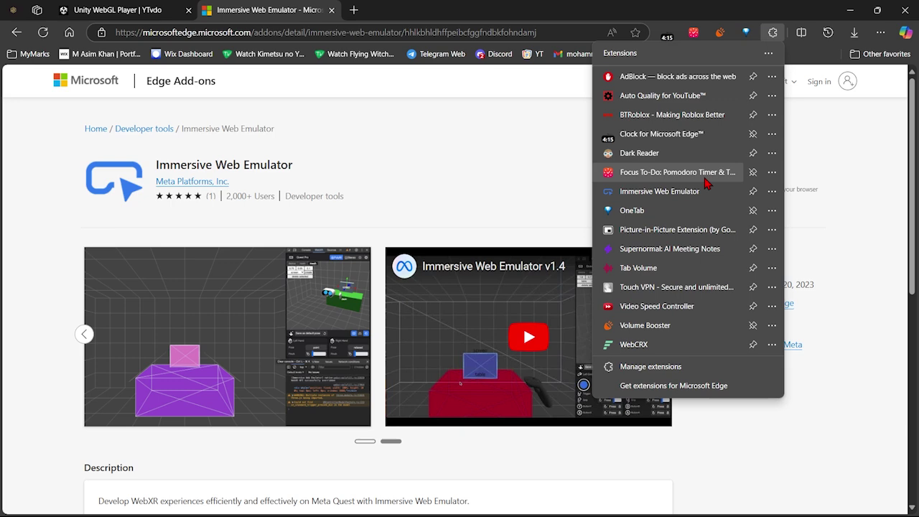
pyautogui.click(673, 198)
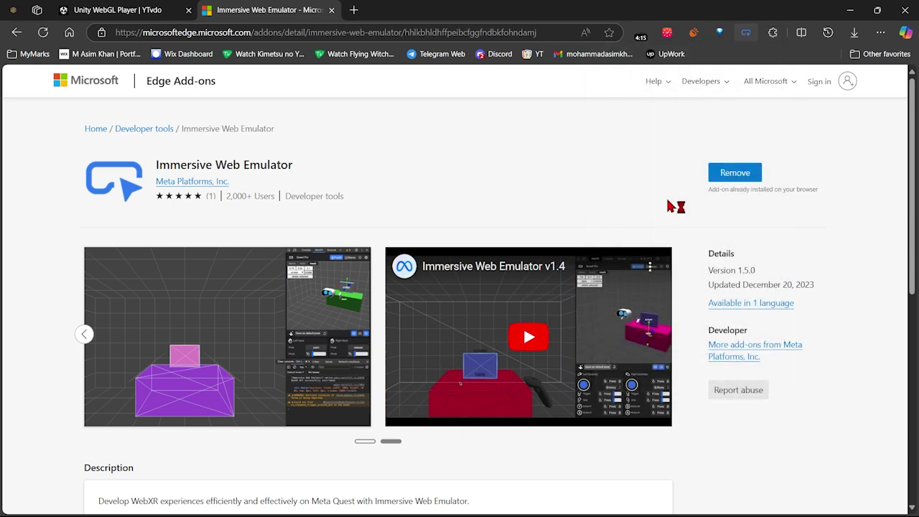
pyautogui.click(371, 117)
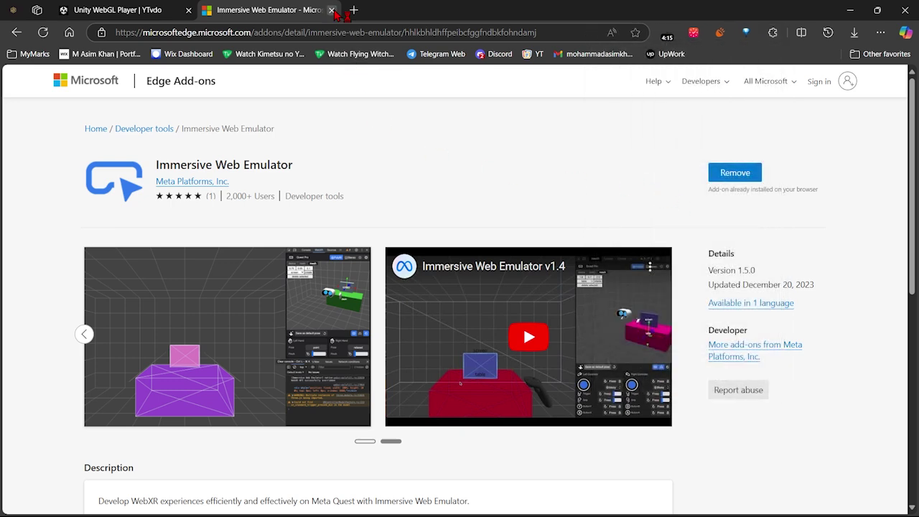
pyautogui.click(772, 33)
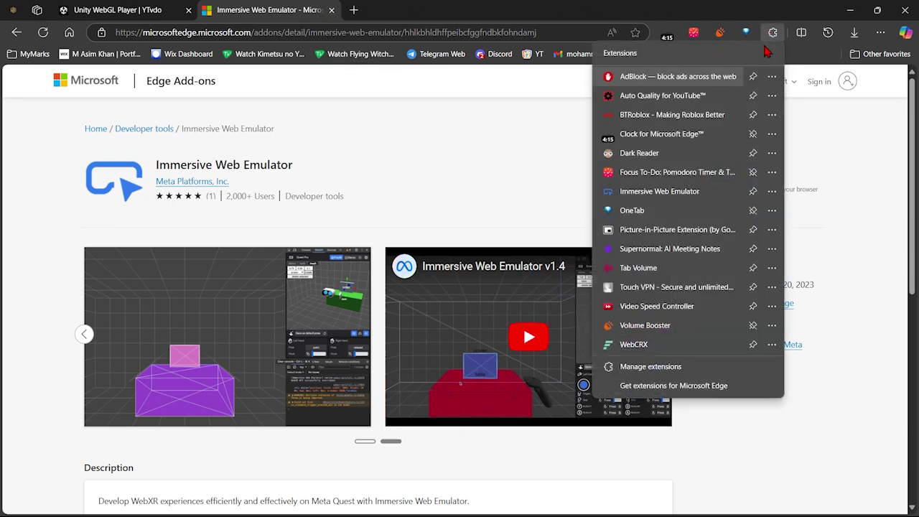
pyautogui.click(665, 198)
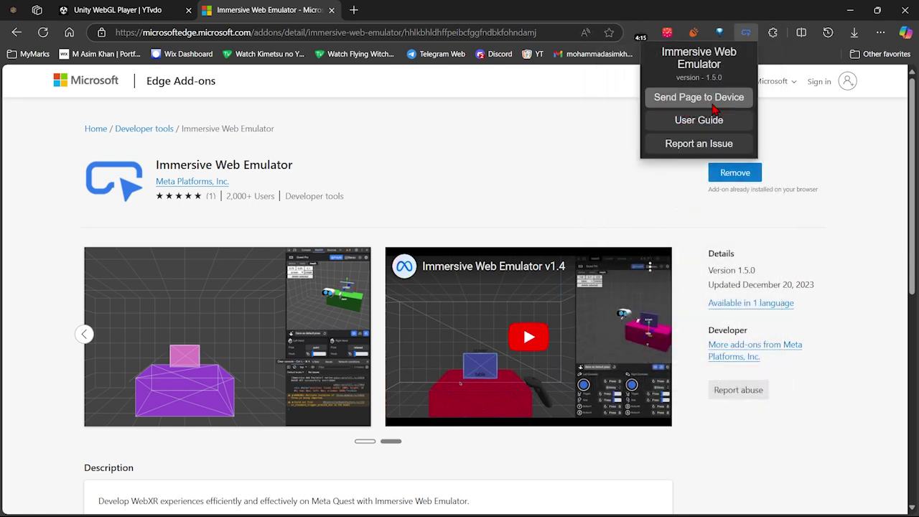
pyautogui.click(631, 154)
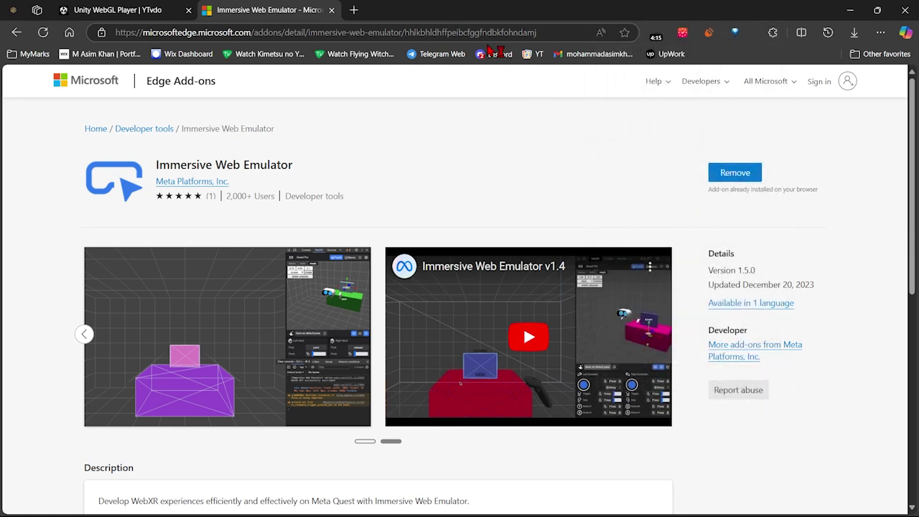
pyautogui.click(330, 10)
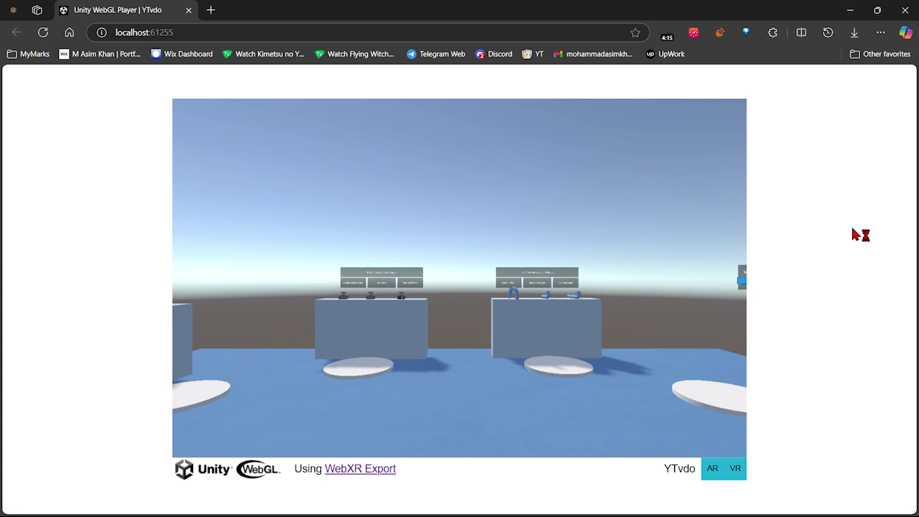
# Open DevTools with F12 and add the WebXR panel emulating a Quest 3.
pyautogui.press('F12')
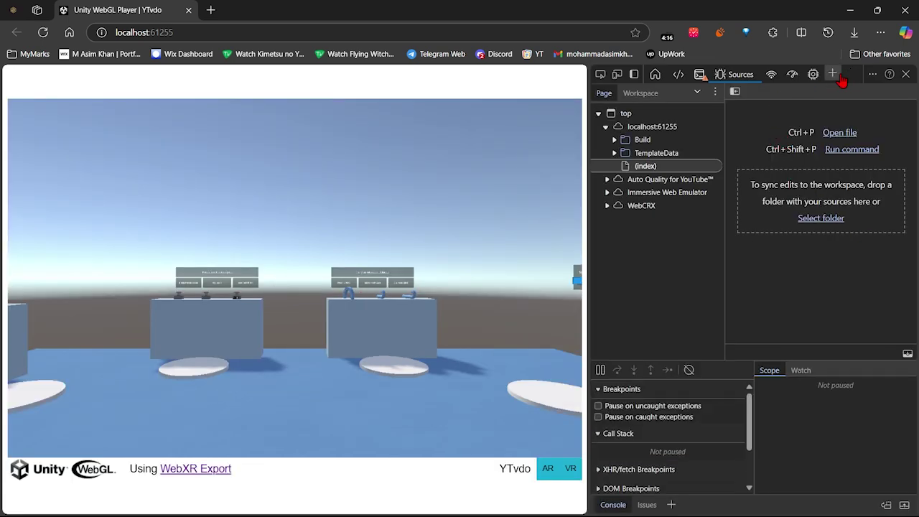
pyautogui.click(834, 75)
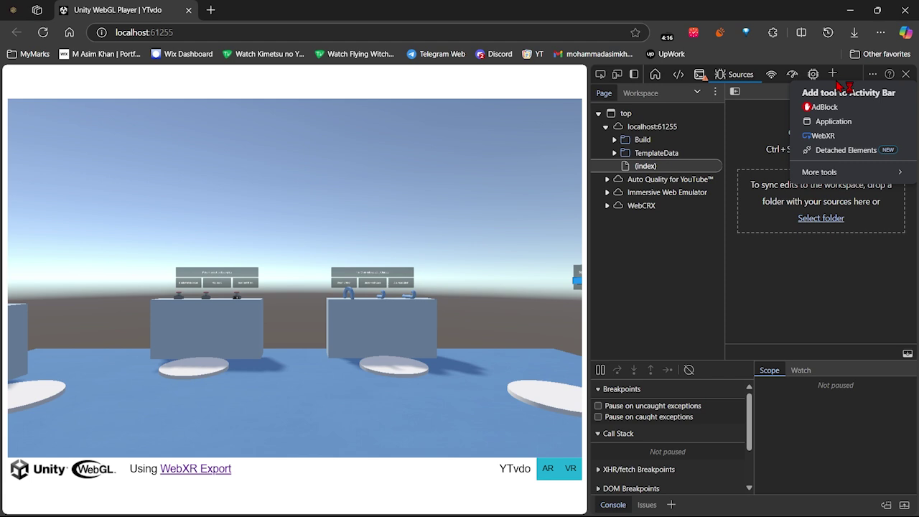
pyautogui.click(804, 136)
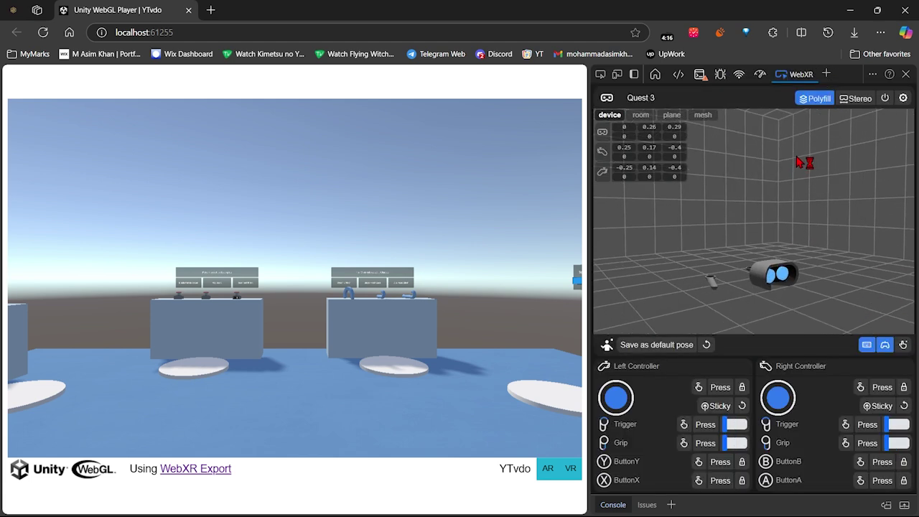
# Enter VR on the Unity page and move the emulated Quest 3 forward to a demo table.
pyautogui.moveTo(802, 128); pyautogui.dragTo(798, 131)
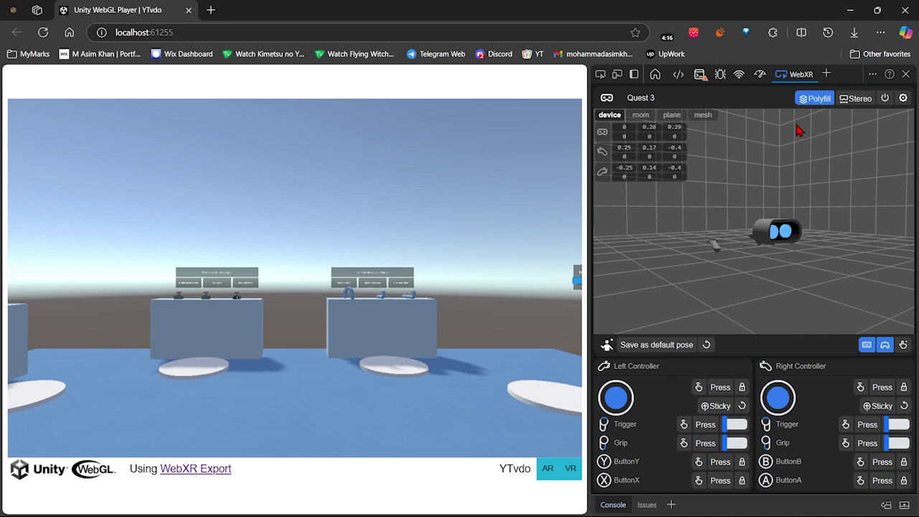
pyautogui.click(575, 471)
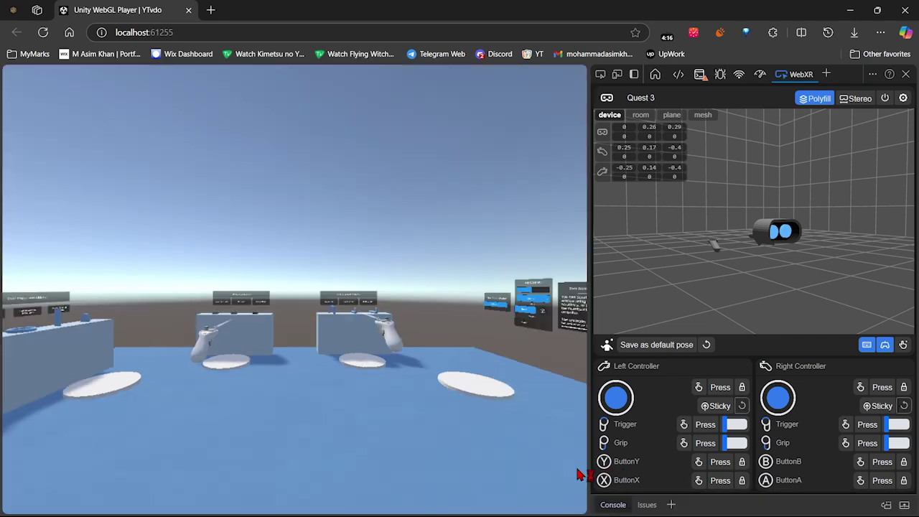
pyautogui.moveTo(847, 257); pyautogui.dragTo(817, 268)
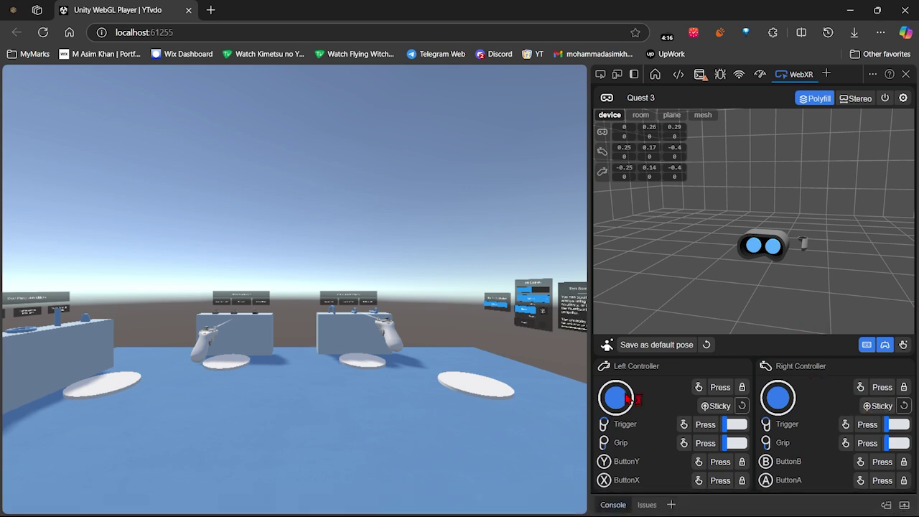
pyautogui.moveTo(618, 403); pyautogui.dragTo(583, 405)
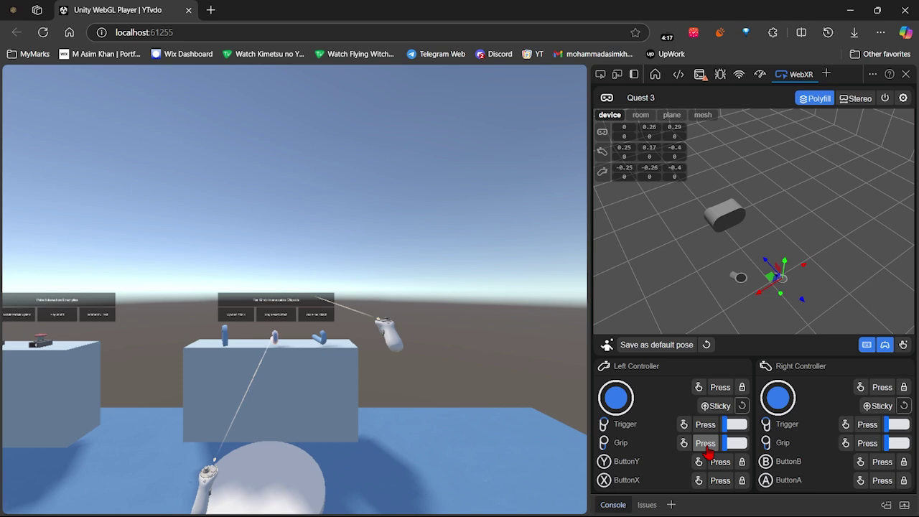
# Grab and release the blue table object with the left grip, then move and turn toward the climbing wall.
pyautogui.moveTo(724, 444); pyautogui.dragTo(746, 446)
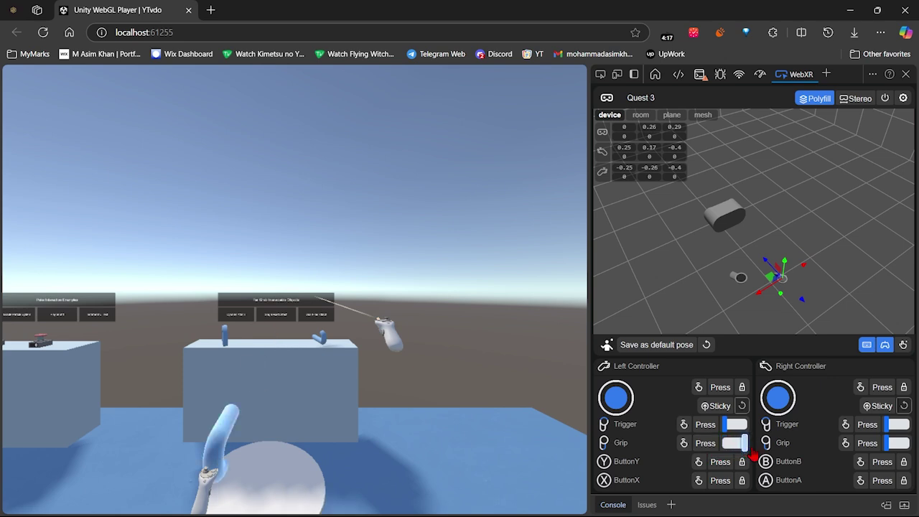
pyautogui.moveTo(752, 454); pyautogui.dragTo(723, 462)
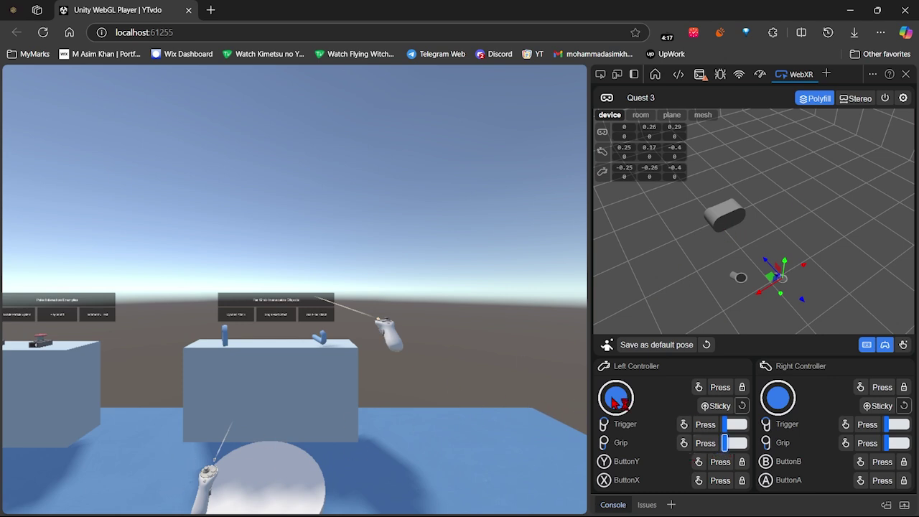
pyautogui.moveTo(615, 402); pyautogui.dragTo(531, 429)
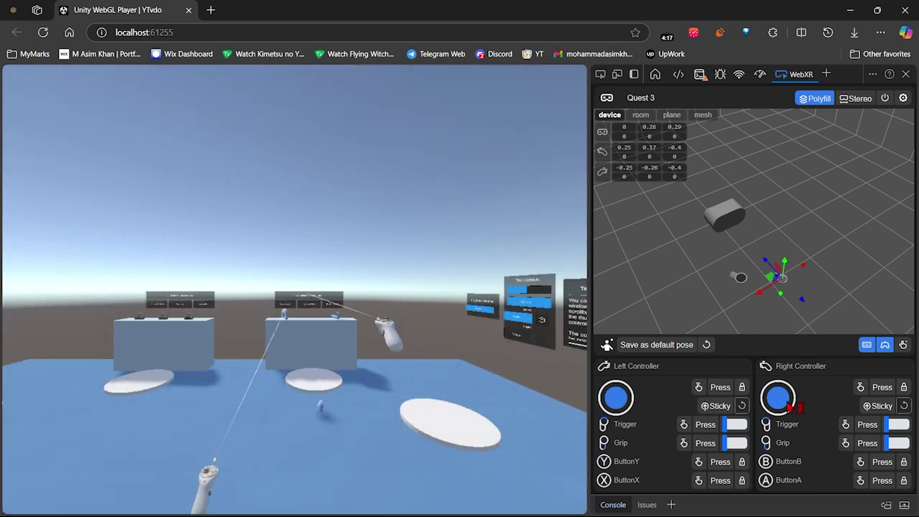
pyautogui.moveTo(805, 404)
pyautogui.mouseDown()
pyautogui.moveTo(826, 405)
pyautogui.moveTo(814, 366)
pyautogui.moveTo(825, 402)
pyautogui.moveTo(909, 402)
pyautogui.moveTo(798, 404)
pyautogui.moveTo(826, 408)
pyautogui.moveTo(816, 403)
pyautogui.mouseUp()
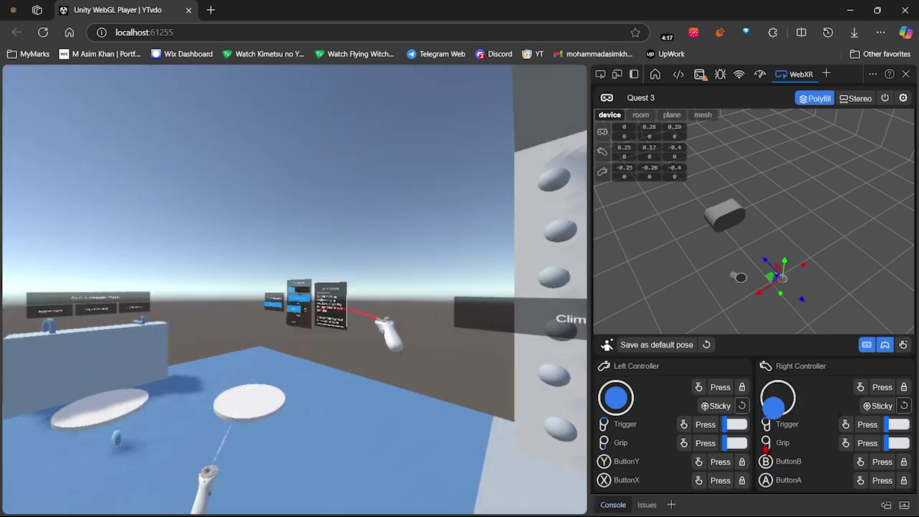
# Snap-turn toward the climbing wall, then turn back to face the demo tables.
pyautogui.moveTo(787, 407); pyautogui.dragTo(774, 391)
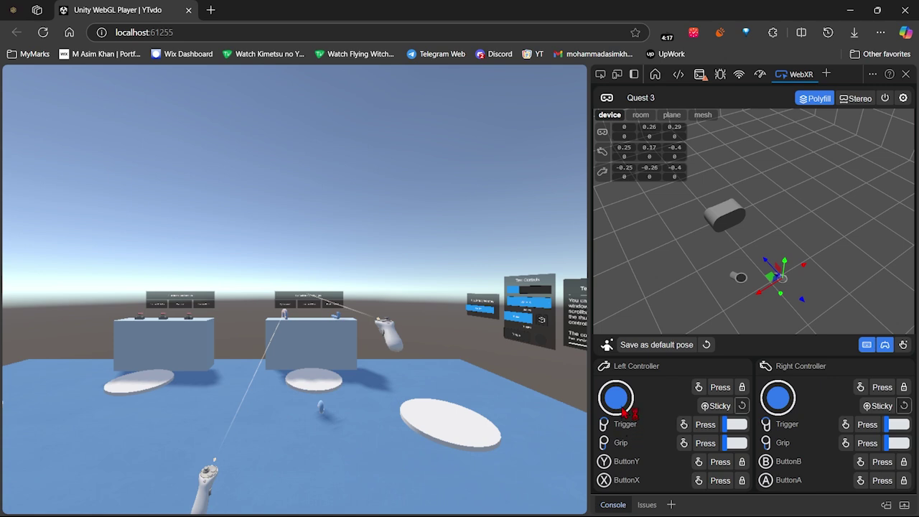
pyautogui.moveTo(630, 413); pyautogui.dragTo(593, 420)
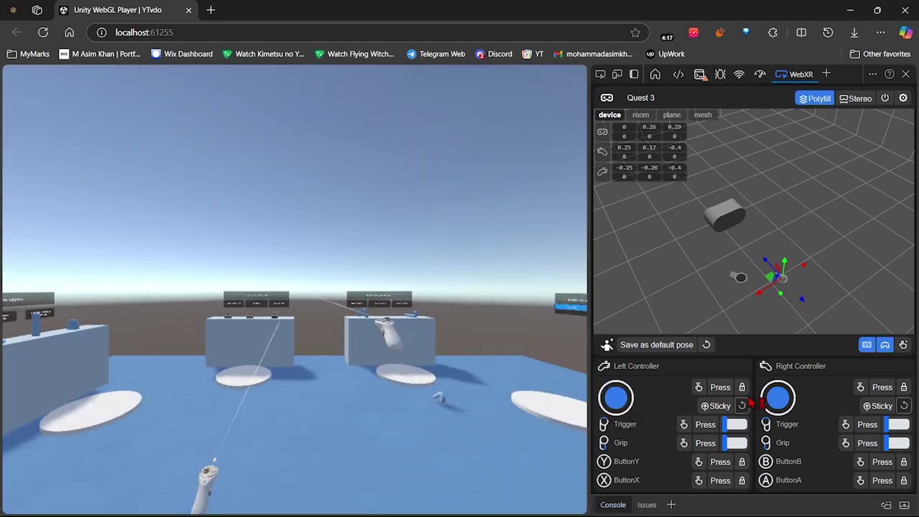